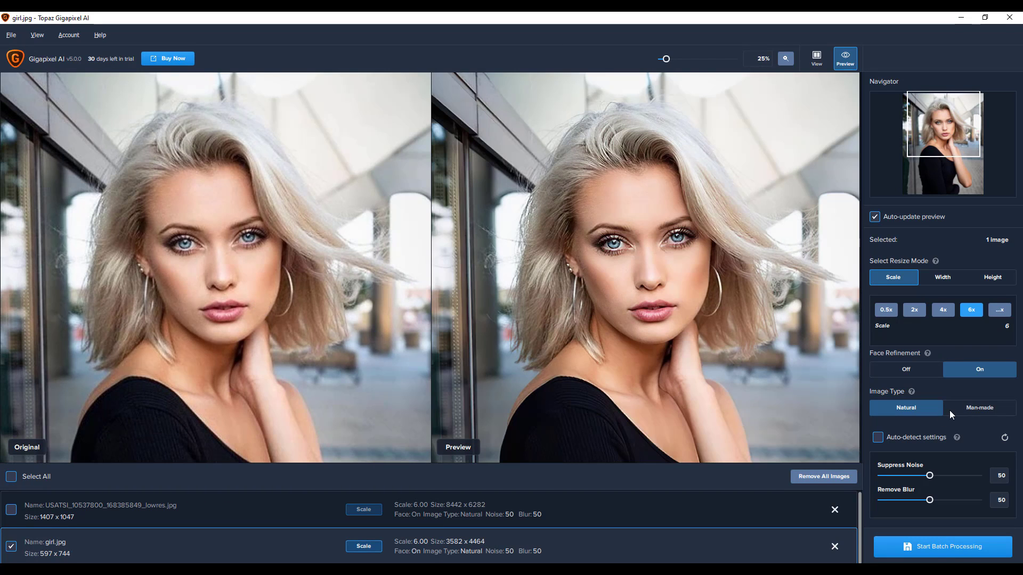
{"action": "left_click_drag", "start_coordinate": [930, 476], "coordinate": [949, 476]}
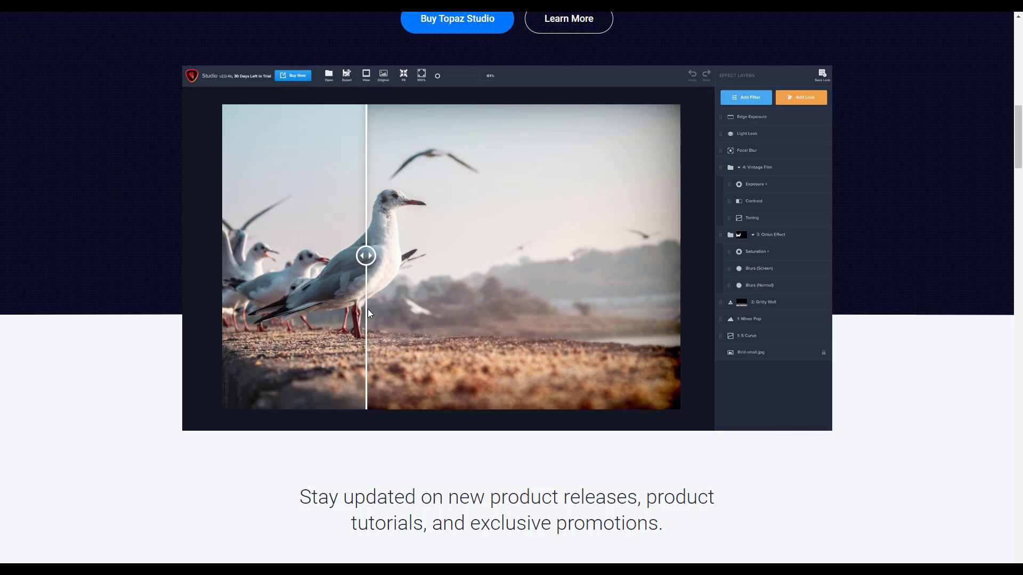
Step: Review the Topaz Labs website's product comparisons, Video Enhance AI section and bundle offers, and the Gigapixel AI product page
{"action": "scroll", "coordinate": [368, 309], "scroll_direction": "down", "scroll_amount": 8}
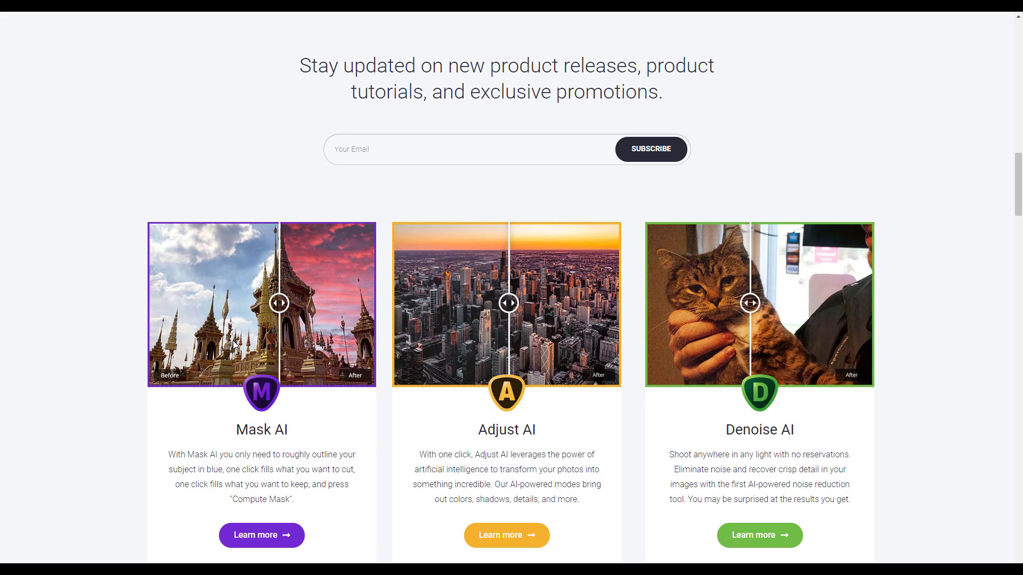
{"action": "scroll", "coordinate": [425, 389], "scroll_direction": "down", "scroll_amount": 8}
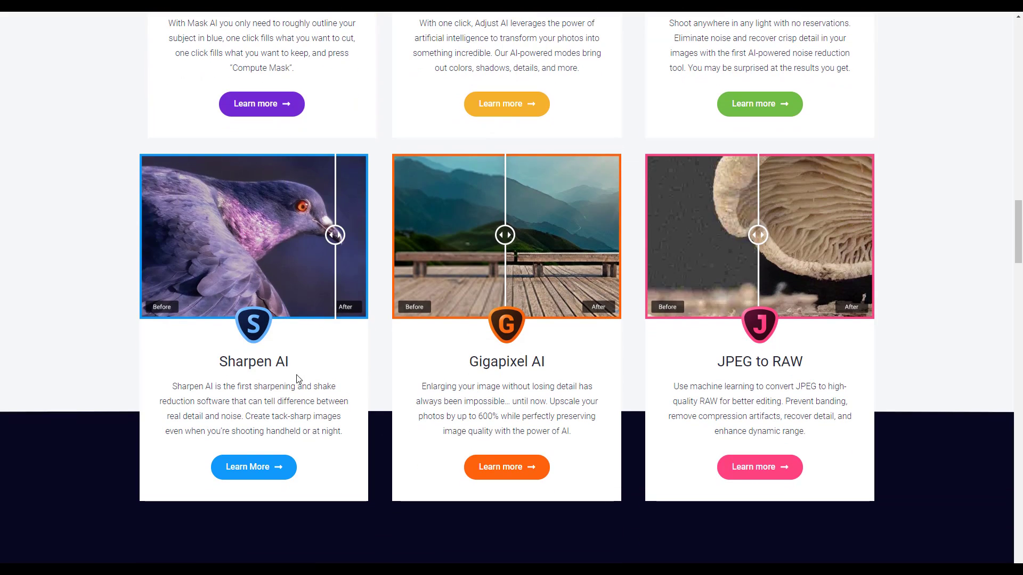
{"action": "scroll", "coordinate": [317, 388], "scroll_direction": "up", "scroll_amount": 6}
{"action": "scroll", "coordinate": [318, 389], "scroll_direction": "up", "scroll_amount": 2}
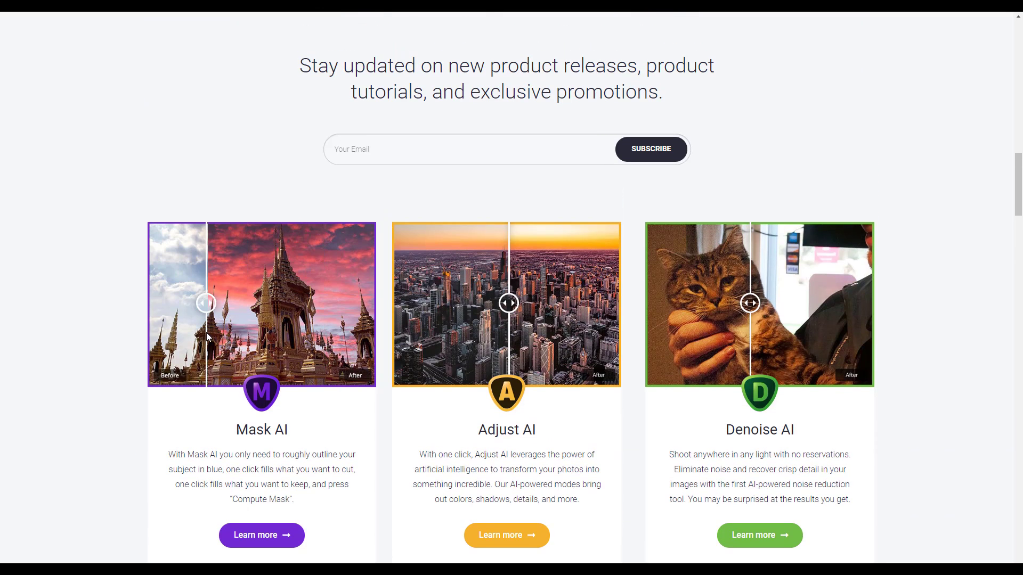
{"action": "scroll", "coordinate": [608, 370], "scroll_direction": "down", "scroll_amount": 6}
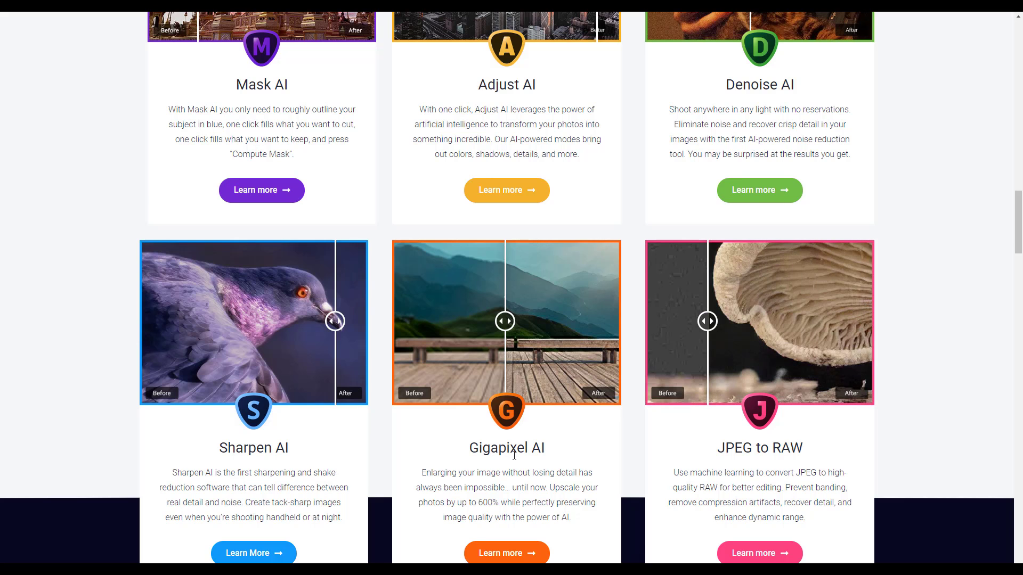
{"action": "scroll", "coordinate": [514, 455], "scroll_direction": "down", "scroll_amount": 6}
{"action": "scroll", "coordinate": [514, 455], "scroll_direction": "down", "scroll_amount": 7}
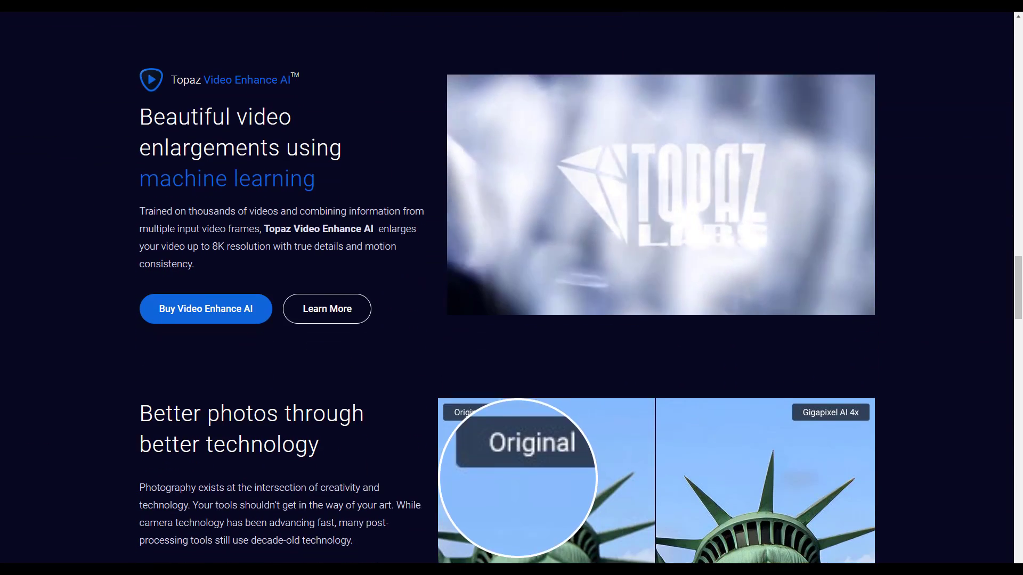
{"action": "scroll", "coordinate": [368, 336], "scroll_direction": "down", "scroll_amount": 5}
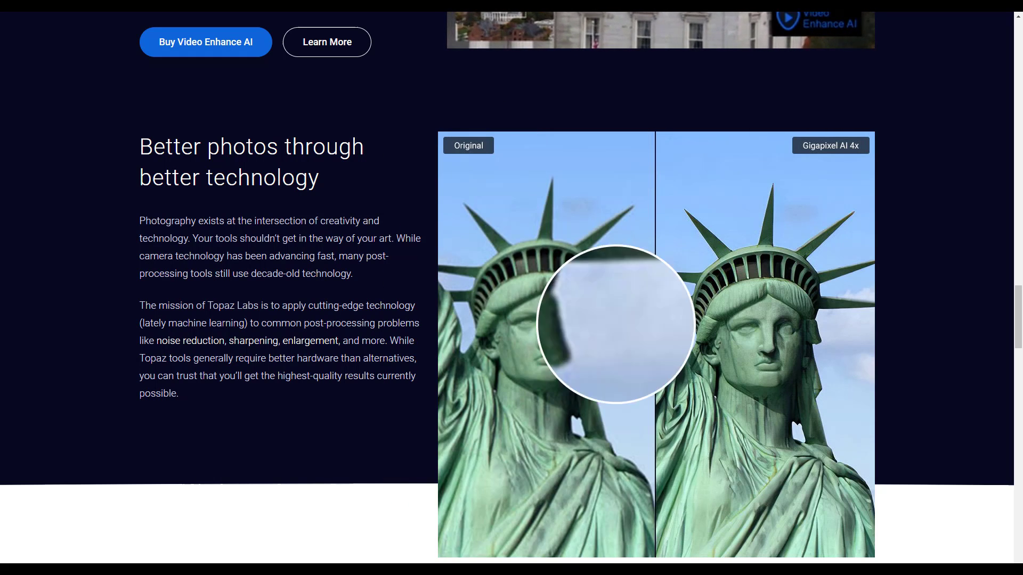
{"action": "scroll", "coordinate": [756, 282], "scroll_direction": "down", "scroll_amount": 1}
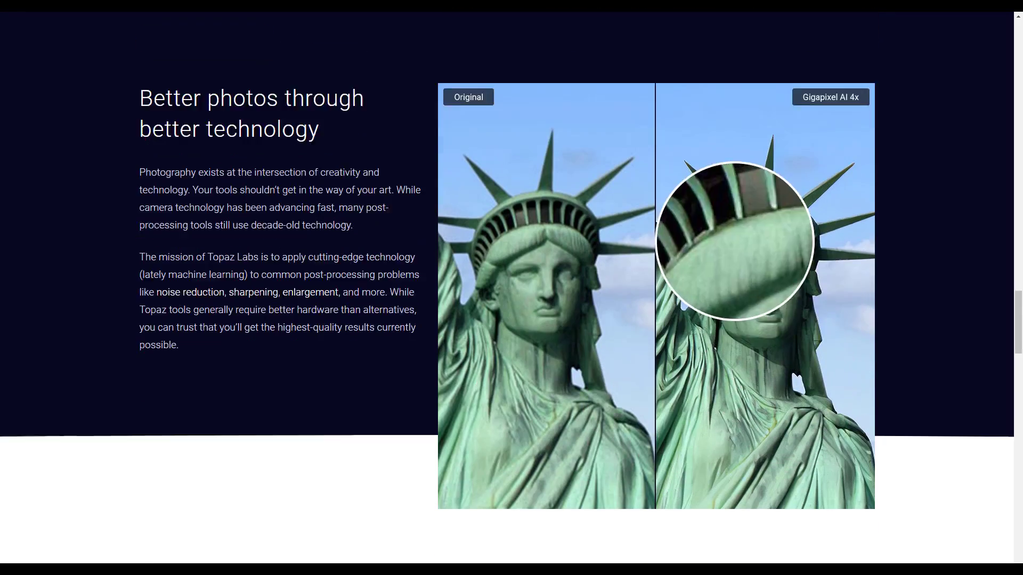
{"action": "scroll", "coordinate": [735, 241], "scroll_direction": "down", "scroll_amount": 15}
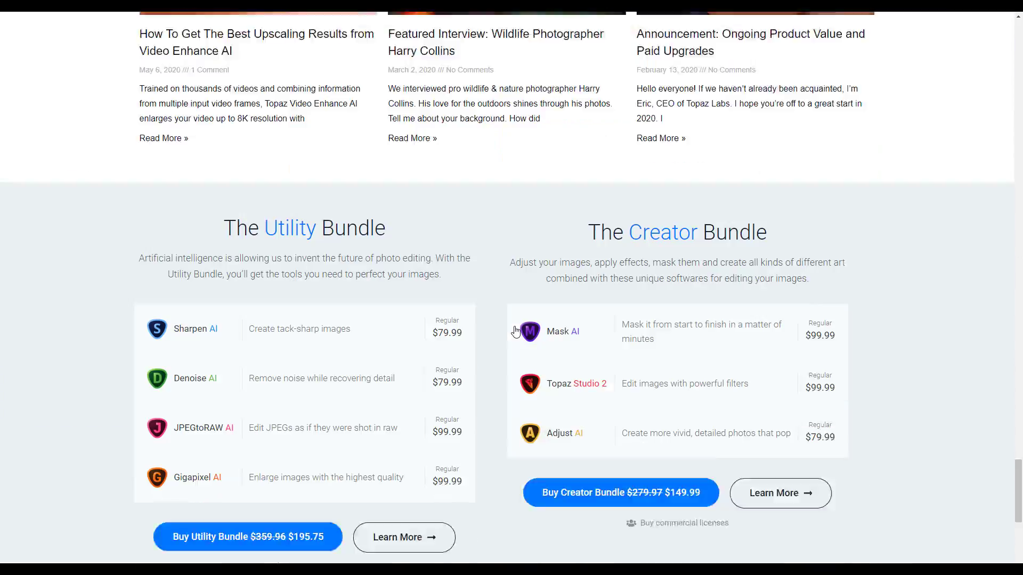
{"action": "scroll", "coordinate": [514, 330], "scroll_direction": "down", "scroll_amount": 3}
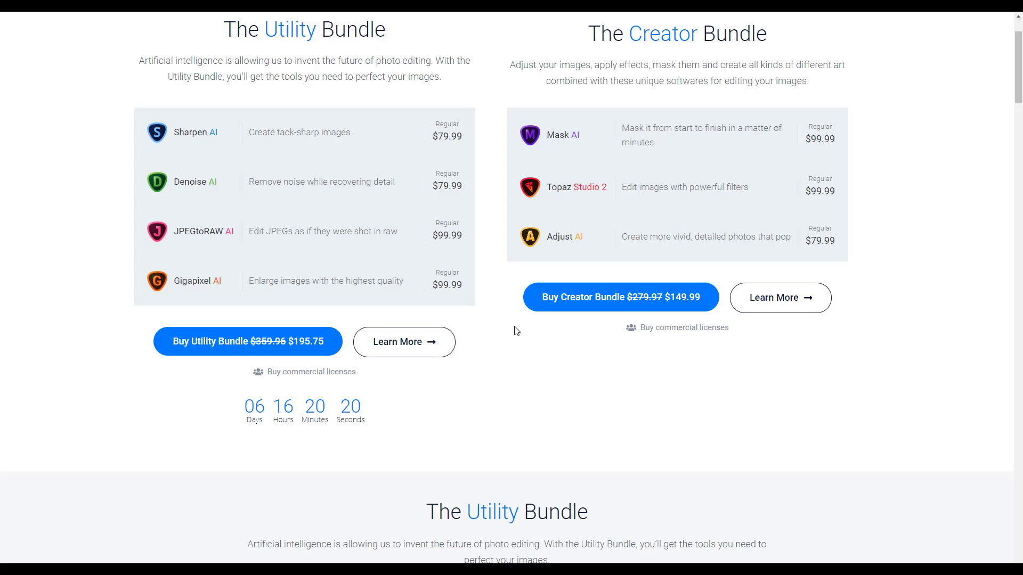
{"action": "scroll", "coordinate": [515, 330], "scroll_direction": "up", "scroll_amount": 2}
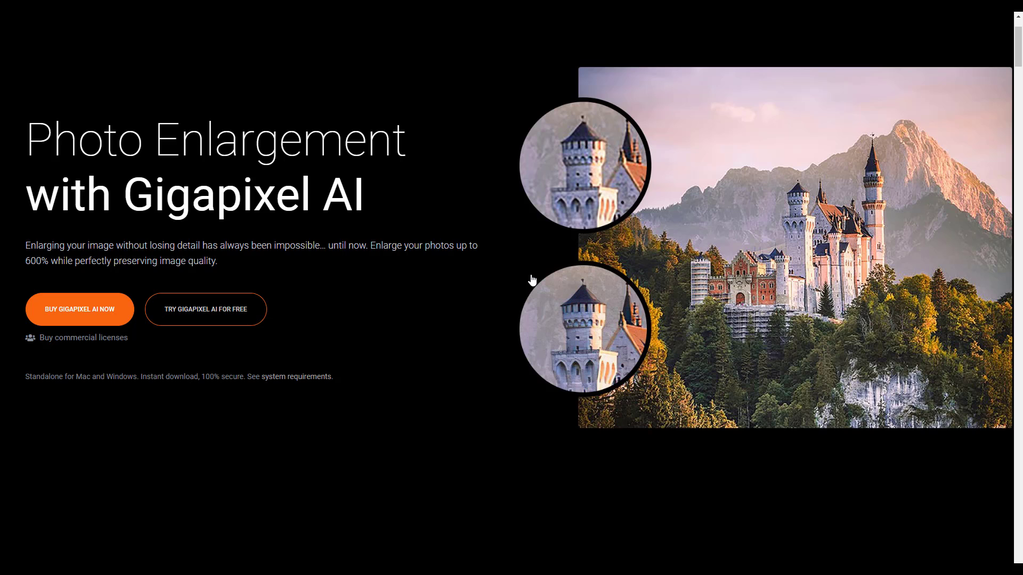
{"action": "scroll", "coordinate": [532, 279], "scroll_direction": "up", "scroll_amount": 2}
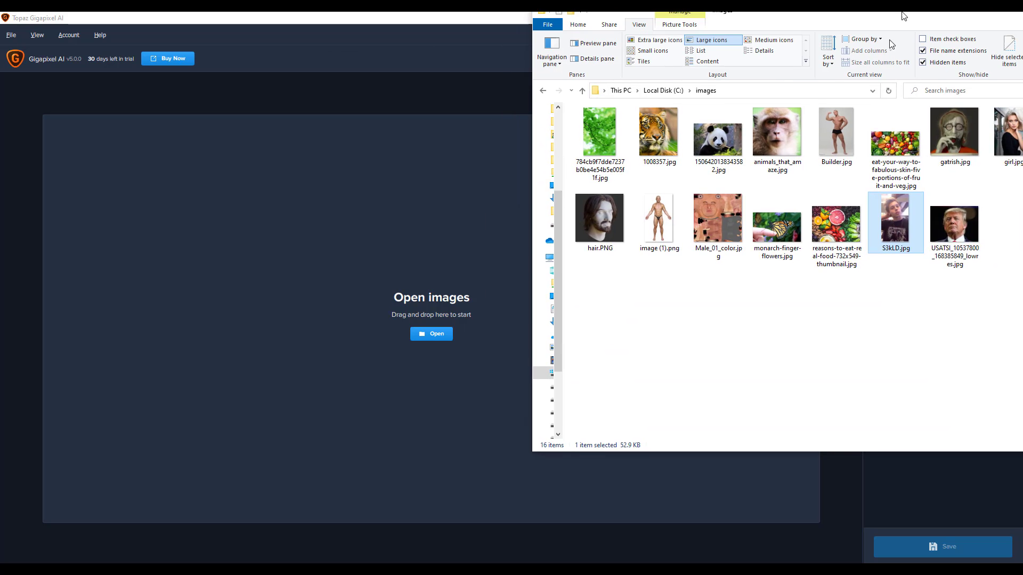
Step: Load eat-your-way-to-fabulous-skin-five-portions-of-fruit-and-veg.jpg from the images folder on C: into Topaz Gigapixel AI
{"action": "left_click_drag", "start_coordinate": [905, 24], "coordinate": [775, 116]}
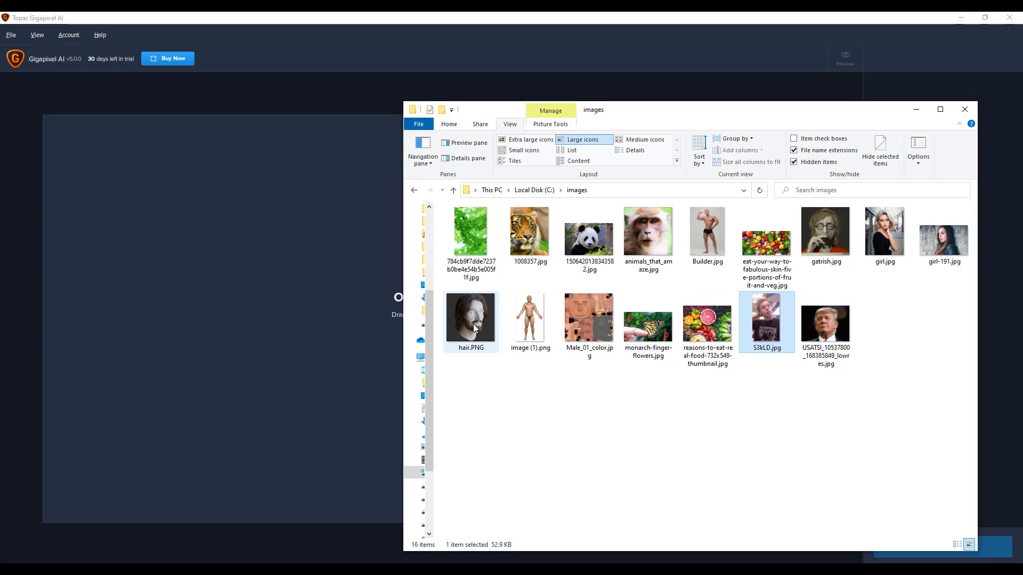
{"action": "left_click", "coordinate": [832, 321]}
{"action": "left_click", "coordinate": [835, 223]}
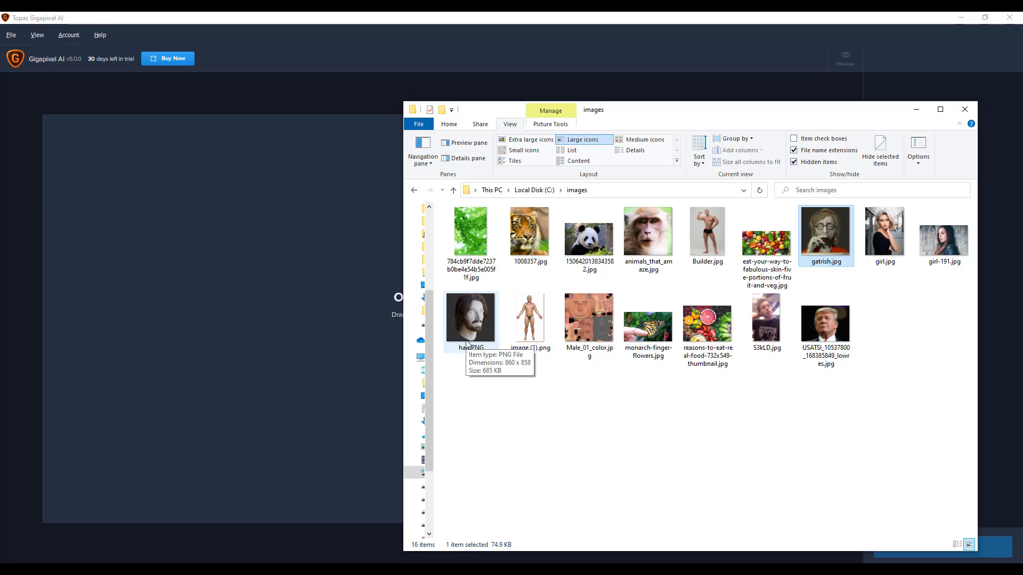
{"action": "left_click_drag", "start_coordinate": [665, 112], "coordinate": [503, 0]}
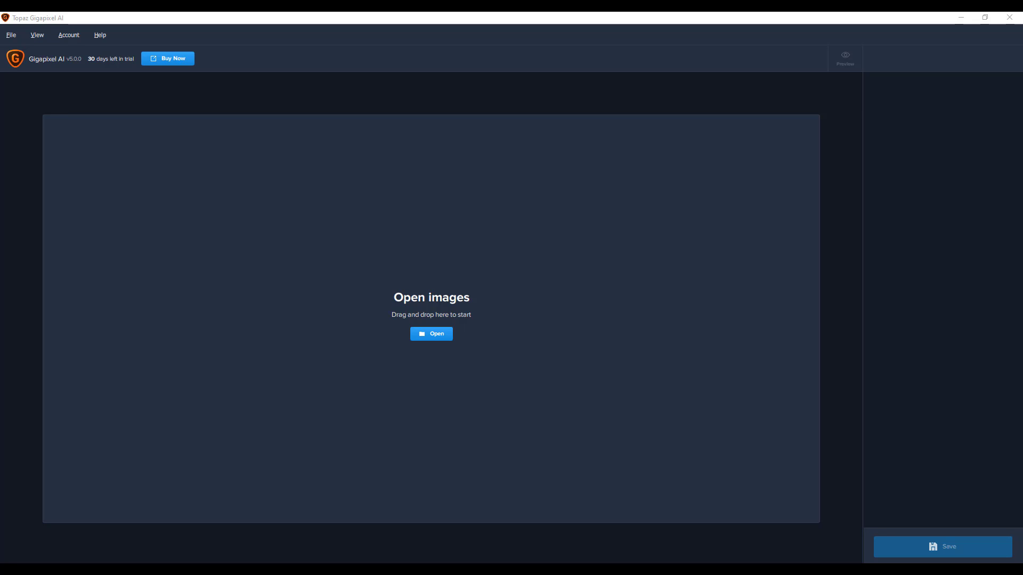
{"action": "left_click_drag", "start_coordinate": [502, 0], "coordinate": [346, 331]}
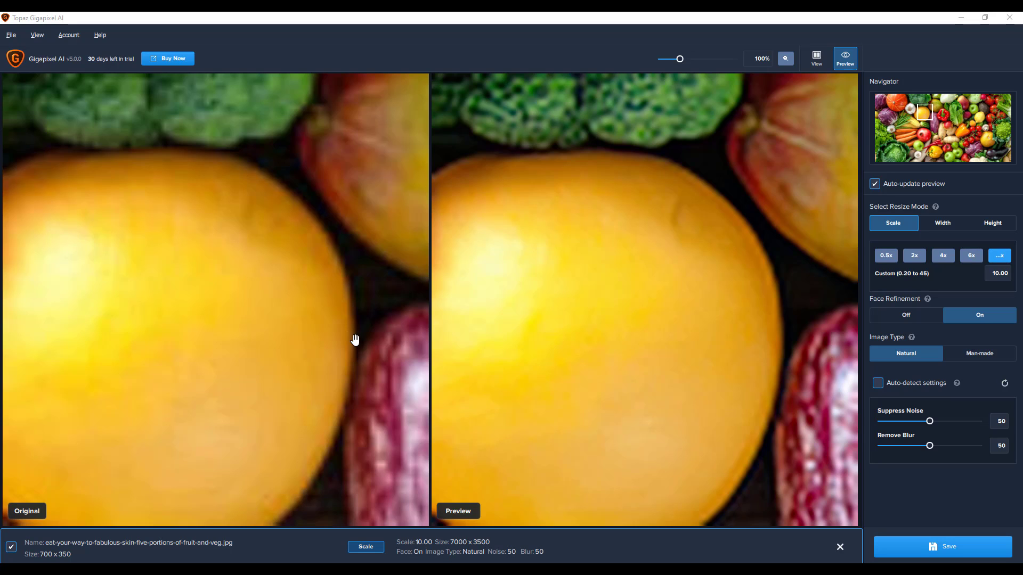
Step: Try the 0.5x scale on the fruit and vegetable image and set the resize scale to 6x
{"action": "left_click", "coordinate": [885, 257]}
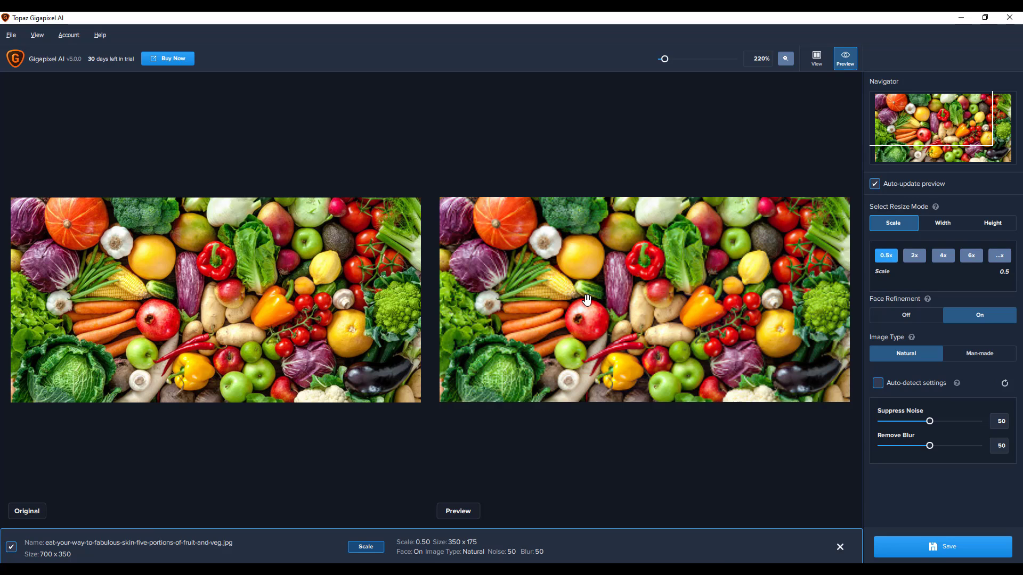
{"action": "left_click", "coordinate": [970, 256]}
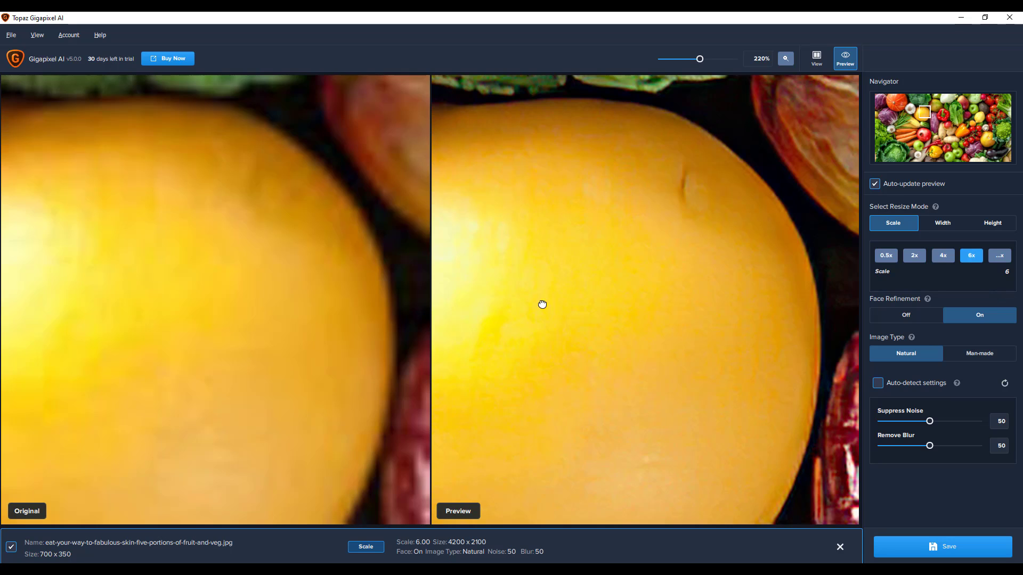
Step: Compare the original and the 6x preview around the broccoli and garlic, both close up and with the surrounding vegetables in view
{"action": "left_click_drag", "start_coordinate": [541, 303], "coordinate": [681, 442]}
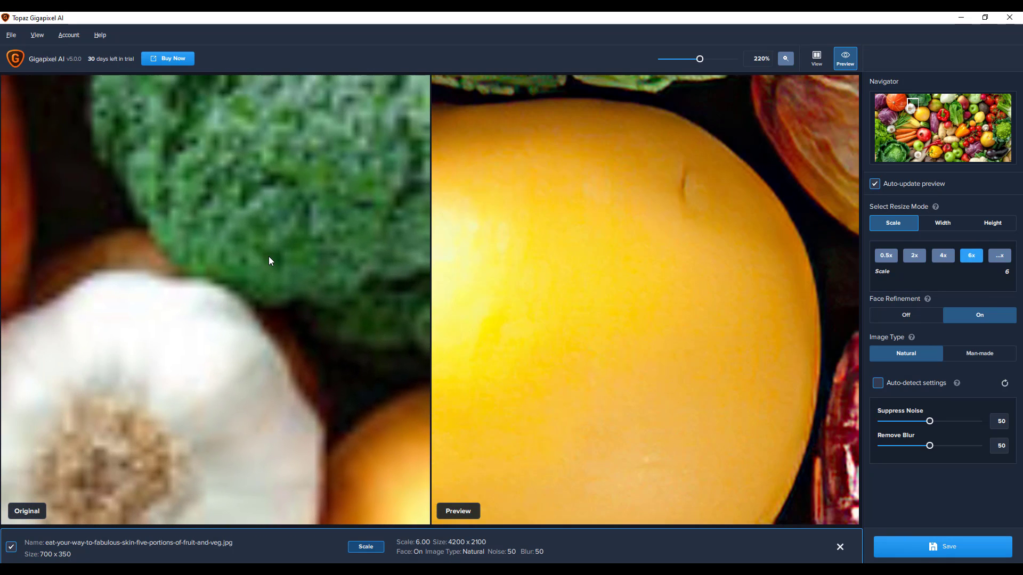
{"action": "scroll", "coordinate": [181, 273], "scroll_direction": "down", "scroll_amount": 1}
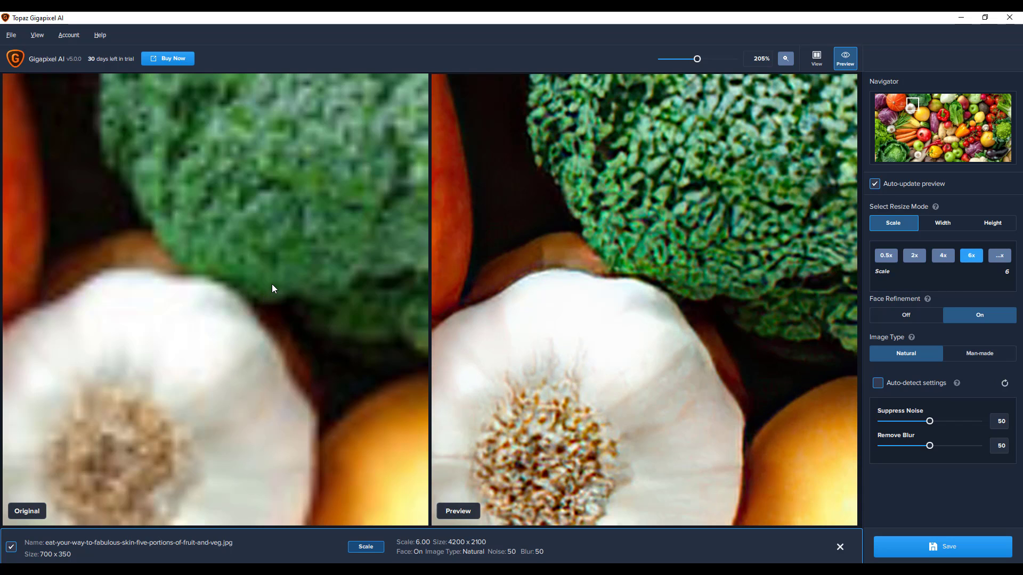
{"action": "left_click_drag", "start_coordinate": [287, 435], "coordinate": [344, 259]}
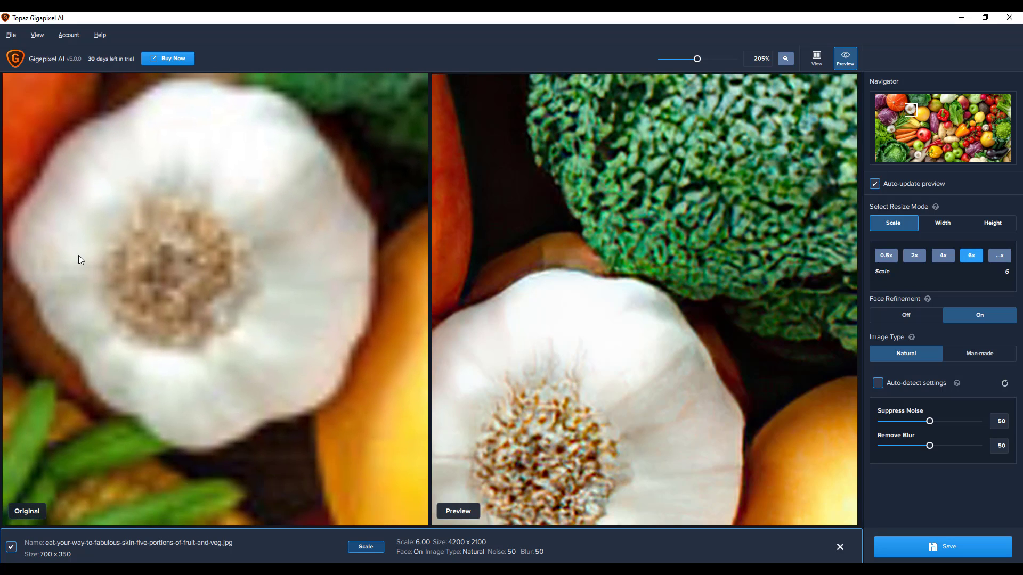
{"action": "left_click_drag", "start_coordinate": [225, 313], "coordinate": [274, 257]}
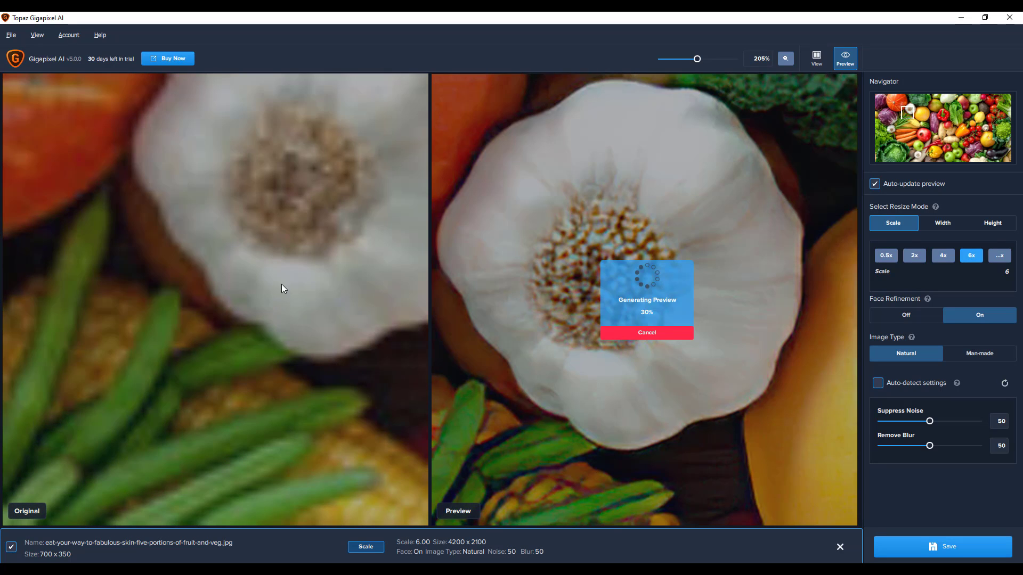
{"action": "left_click_drag", "start_coordinate": [308, 194], "coordinate": [262, 303]}
{"action": "scroll", "coordinate": [263, 305], "scroll_direction": "down", "scroll_amount": 1}
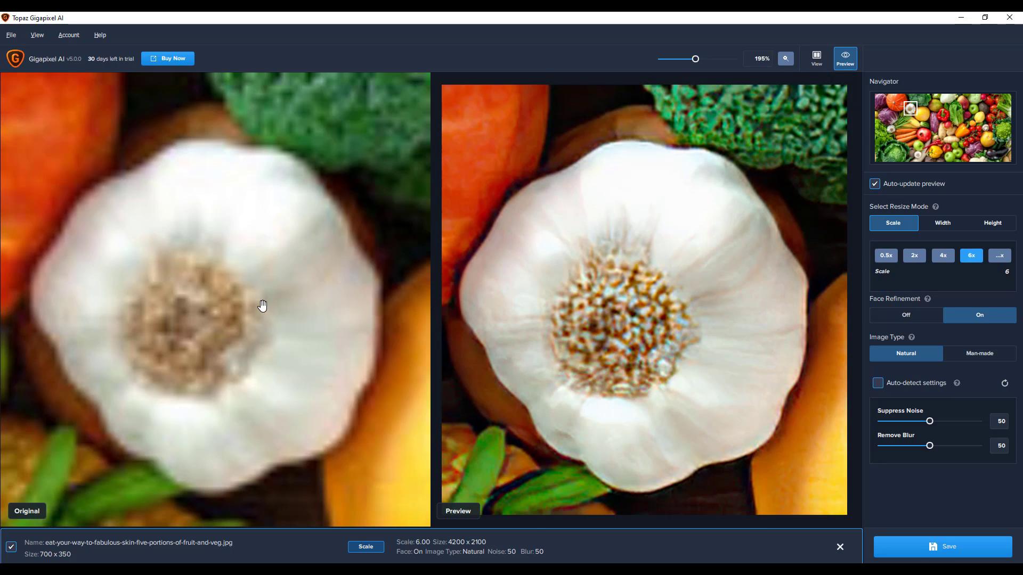
{"action": "scroll", "coordinate": [263, 306], "scroll_direction": "down", "scroll_amount": 4}
{"action": "scroll", "coordinate": [262, 306], "scroll_direction": "down", "scroll_amount": 8}
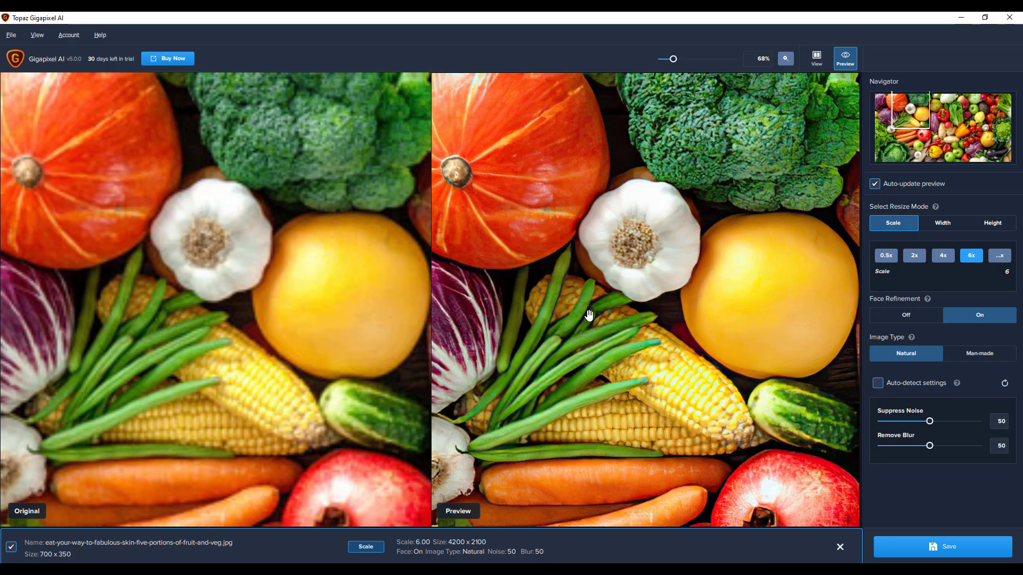
Step: Examine the pomegranate, green apple and carrots in the original and preview at 100% zoom and closer
{"action": "left_click_drag", "start_coordinate": [695, 459], "coordinate": [554, 96]}
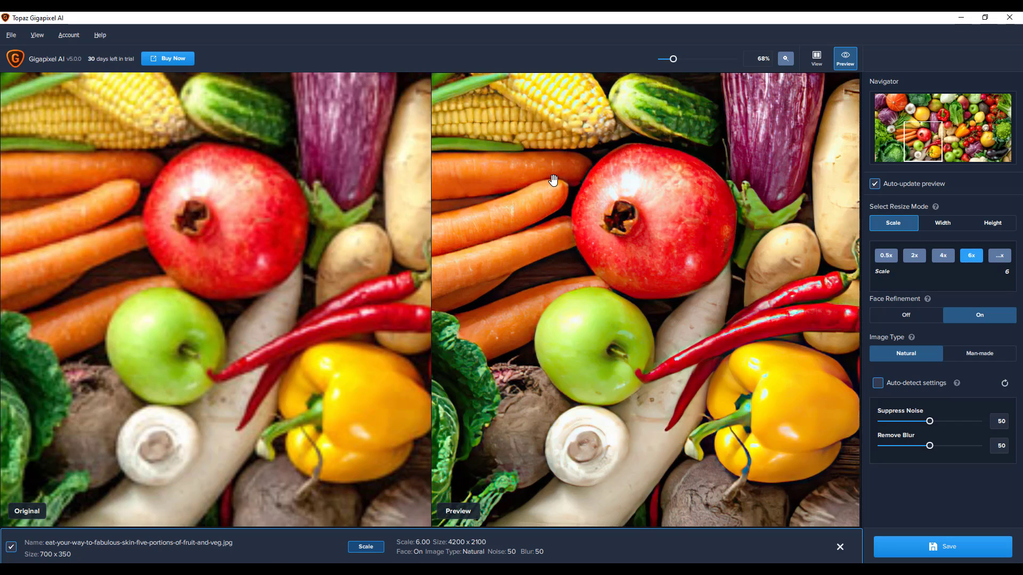
{"action": "left_click", "coordinate": [790, 64]}
{"action": "type", "text": "100"}
{"action": "key", "text": "Return"}
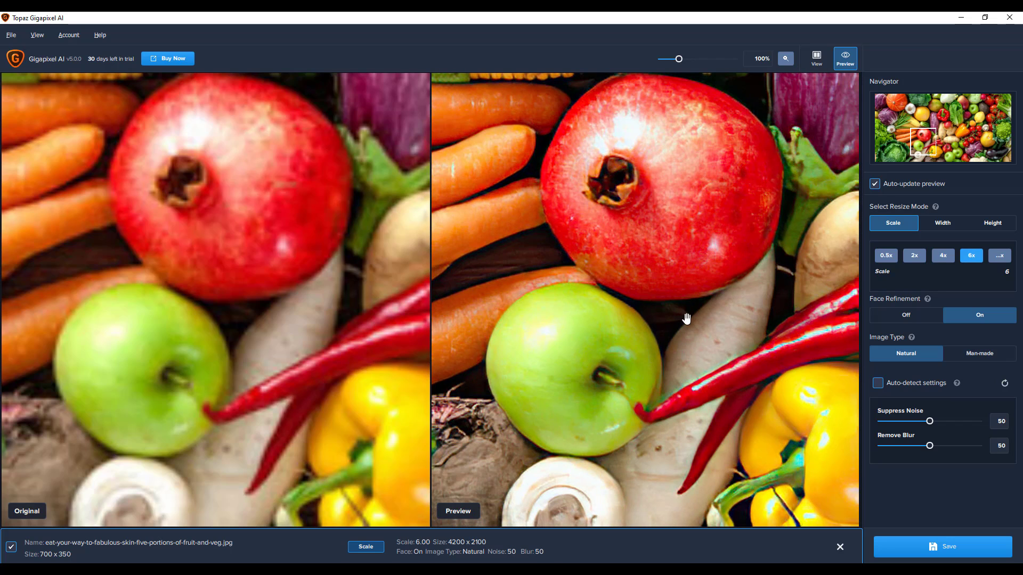
{"action": "scroll", "coordinate": [695, 419], "scroll_direction": "up", "scroll_amount": 2}
{"action": "scroll", "coordinate": [695, 420], "scroll_direction": "up", "scroll_amount": 3}
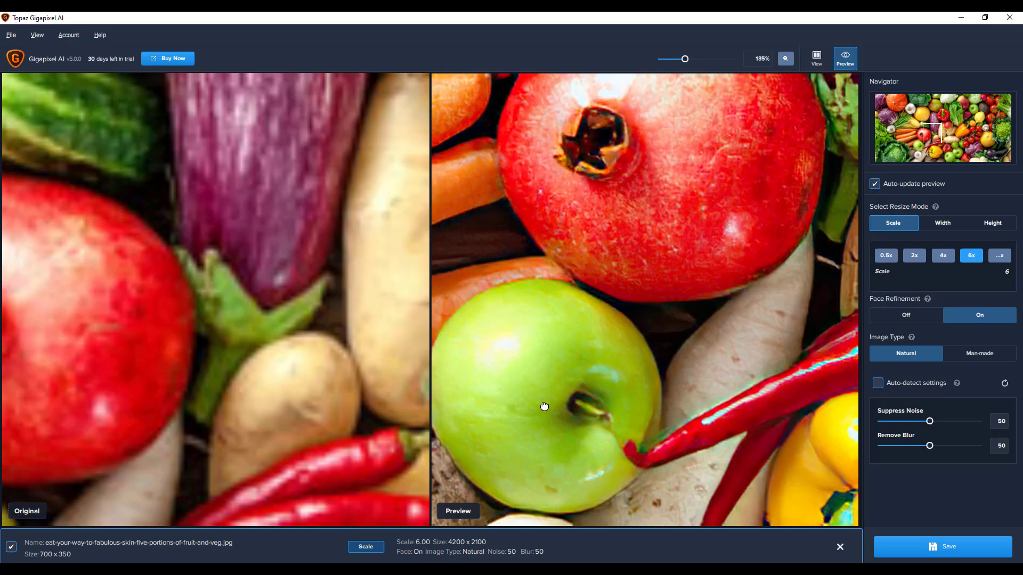
Step: Compare the original and preview detail of the eggplant, red bell pepper and mango, including a wider view of the image
{"action": "left_click_drag", "start_coordinate": [544, 406], "coordinate": [657, 367]}
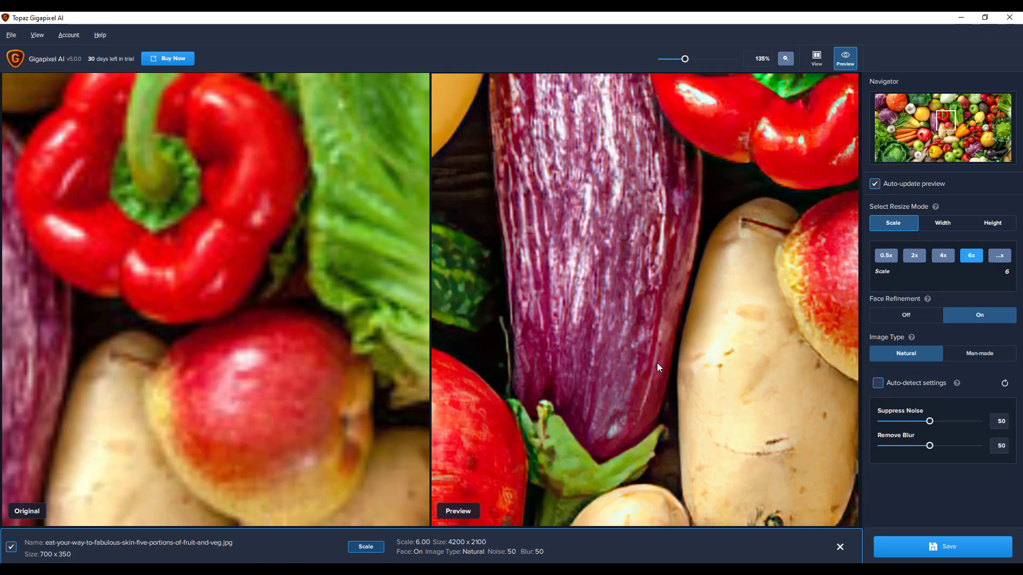
{"action": "scroll", "coordinate": [663, 354], "scroll_direction": "down", "scroll_amount": 1}
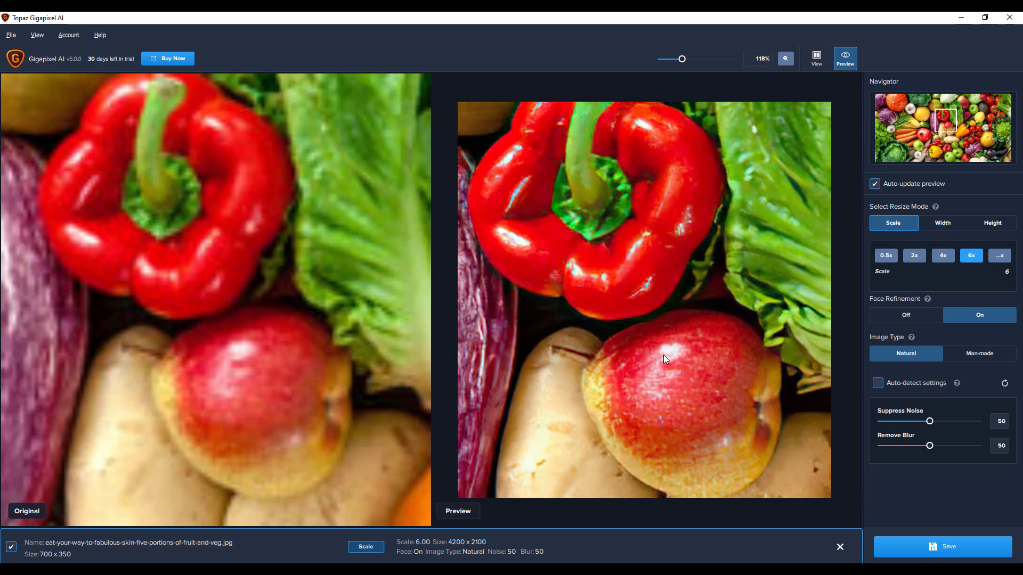
{"action": "scroll", "coordinate": [694, 292], "scroll_direction": "down", "scroll_amount": 1}
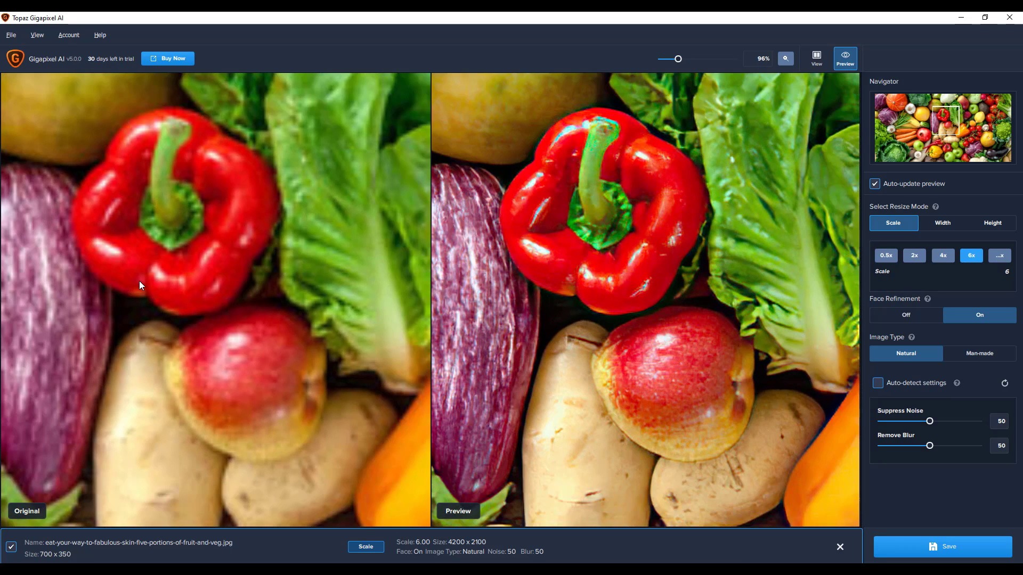
{"action": "scroll", "coordinate": [139, 280], "scroll_direction": "down", "scroll_amount": 3}
{"action": "scroll", "coordinate": [139, 280], "scroll_direction": "down", "scroll_amount": 2}
{"action": "scroll", "coordinate": [139, 281], "scroll_direction": "up", "scroll_amount": 2}
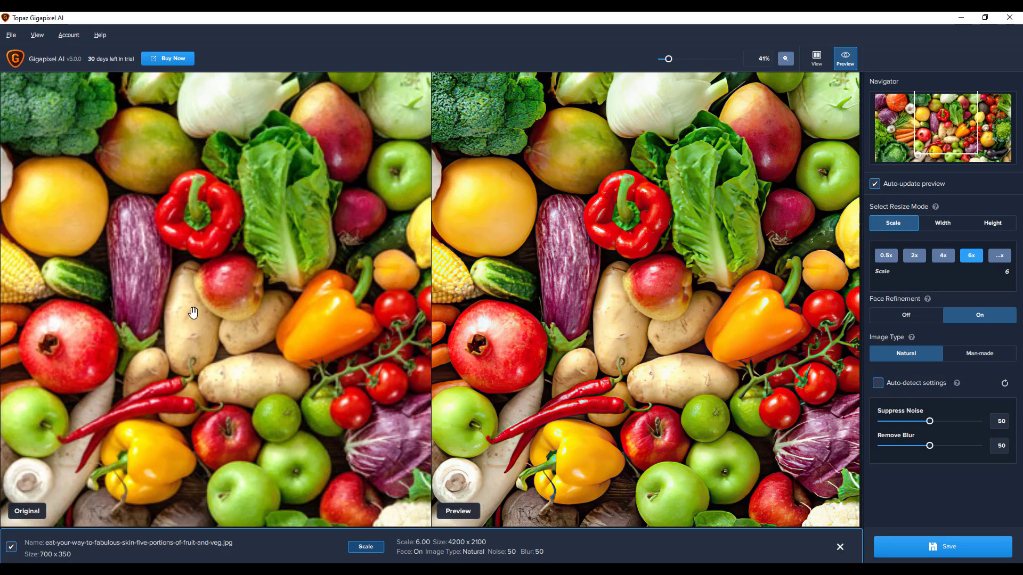
{"action": "scroll", "coordinate": [193, 312], "scroll_direction": "down", "scroll_amount": 1}
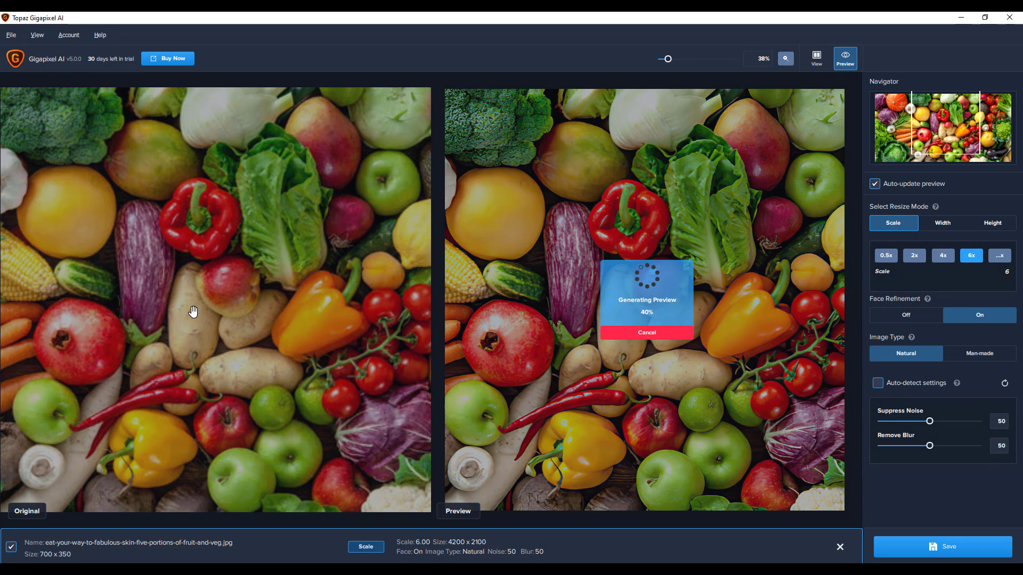
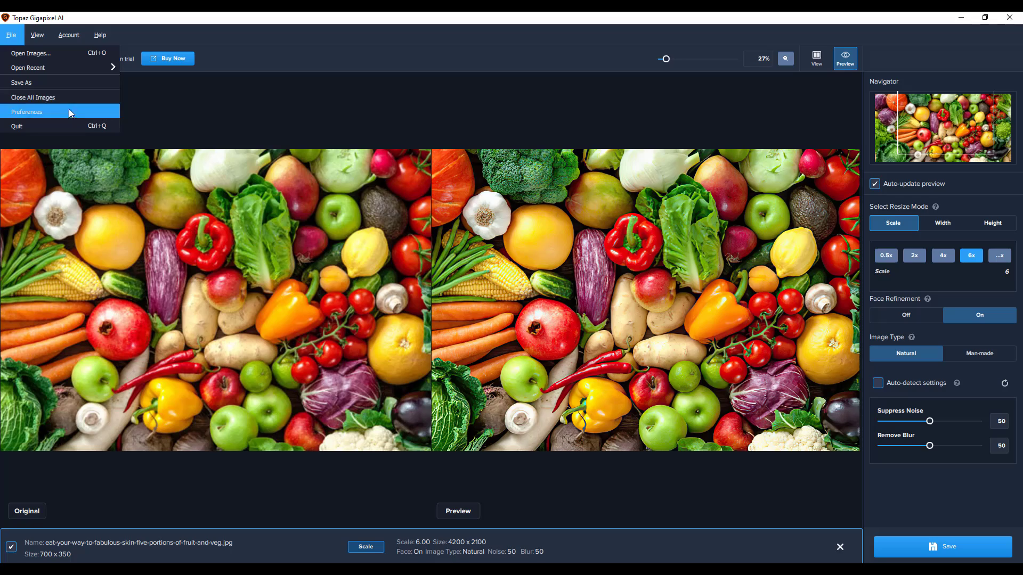
Step: Close all open images, discarding the unsaved changes
{"action": "left_click", "coordinate": [56, 101]}
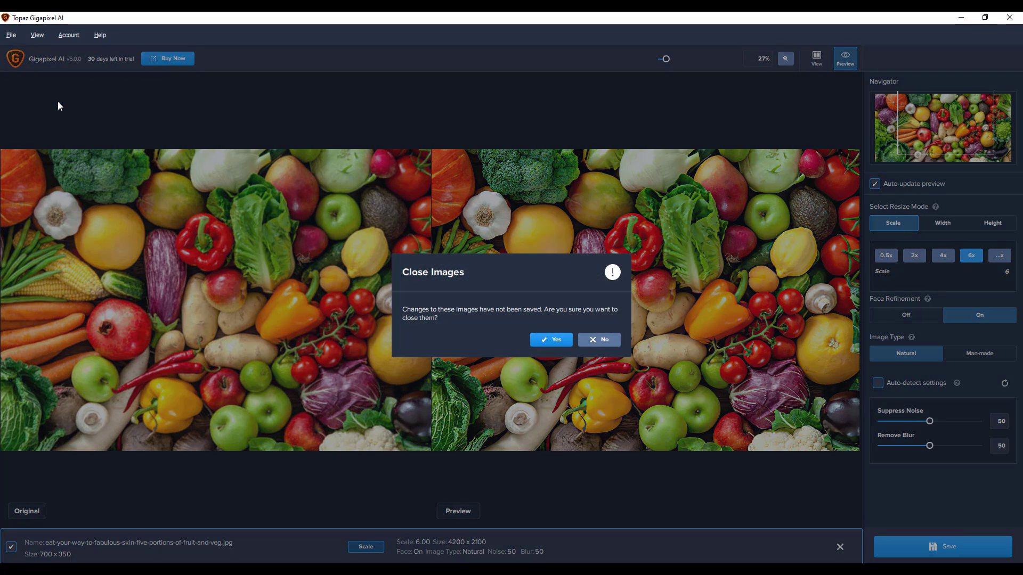
{"action": "left_click", "coordinate": [533, 341]}
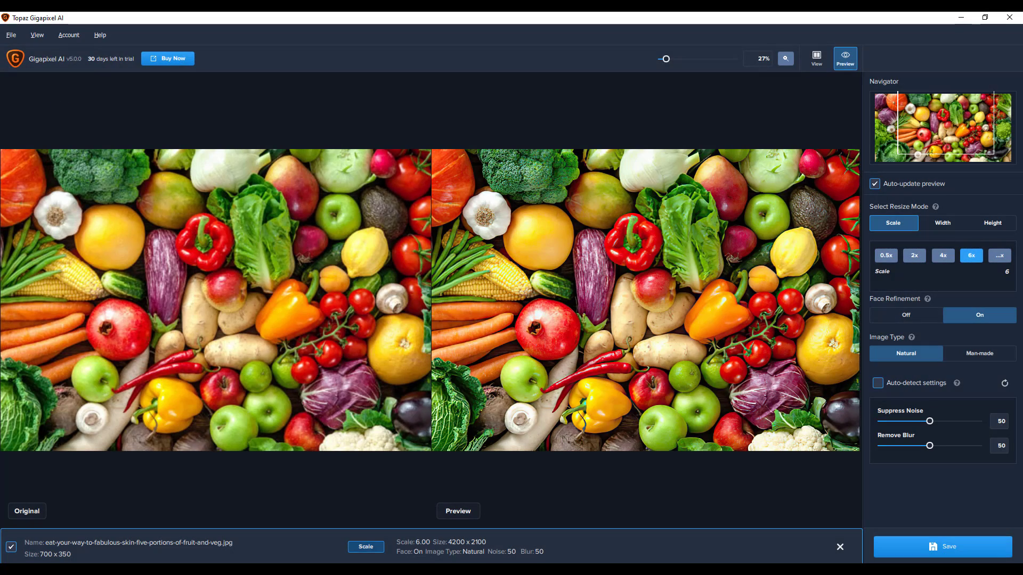
Step: Load 1008357.jpg, hair.PNG and the green leaves JPG together from File Explorer's images folder into Gigapixel AI
{"action": "key", "text": "alt+Tab"}
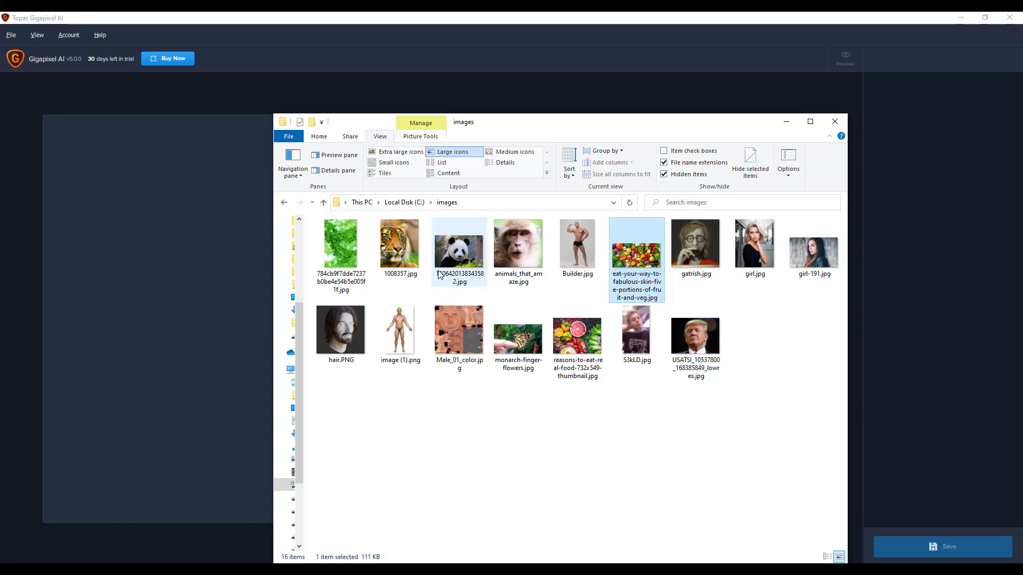
{"action": "left_click", "coordinate": [400, 271]}
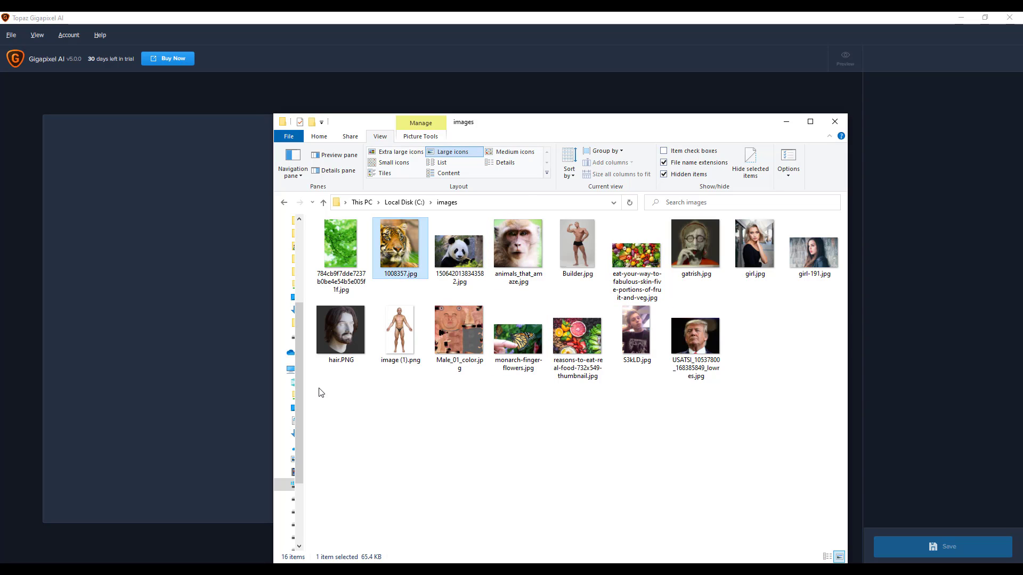
{"action": "right_click", "coordinate": [404, 238]}
{"action": "left_click", "coordinate": [517, 507]}
{"action": "mouse_move", "coordinate": [392, 241]}
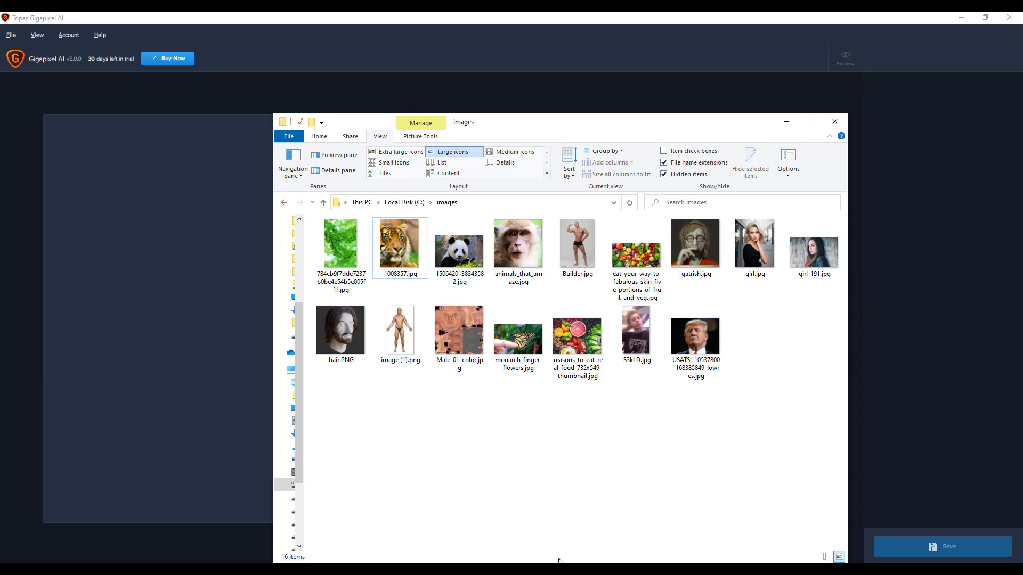
{"action": "left_click", "coordinate": [407, 248]}
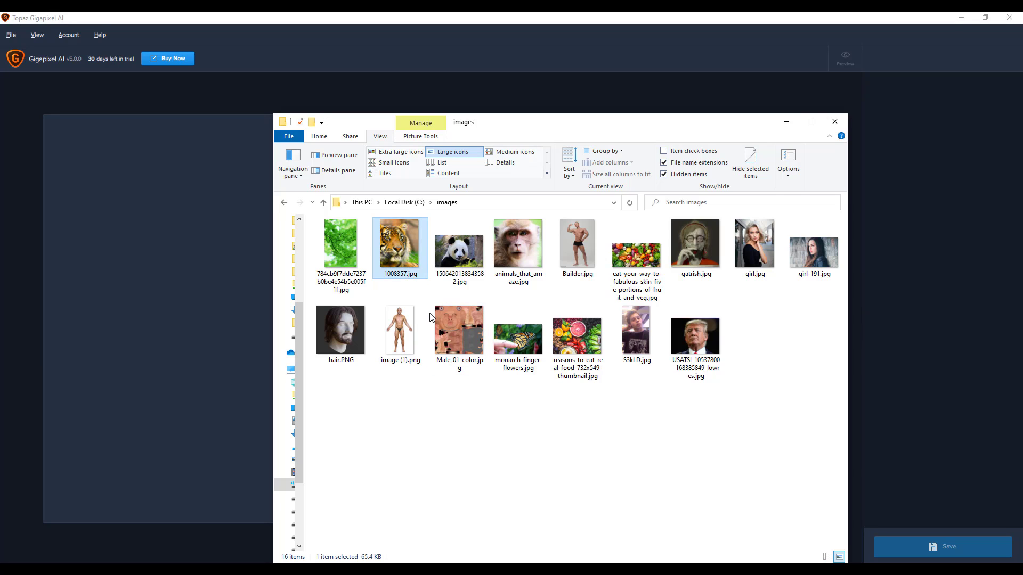
{"action": "left_click", "coordinate": [337, 325], "text": "ctrl"}
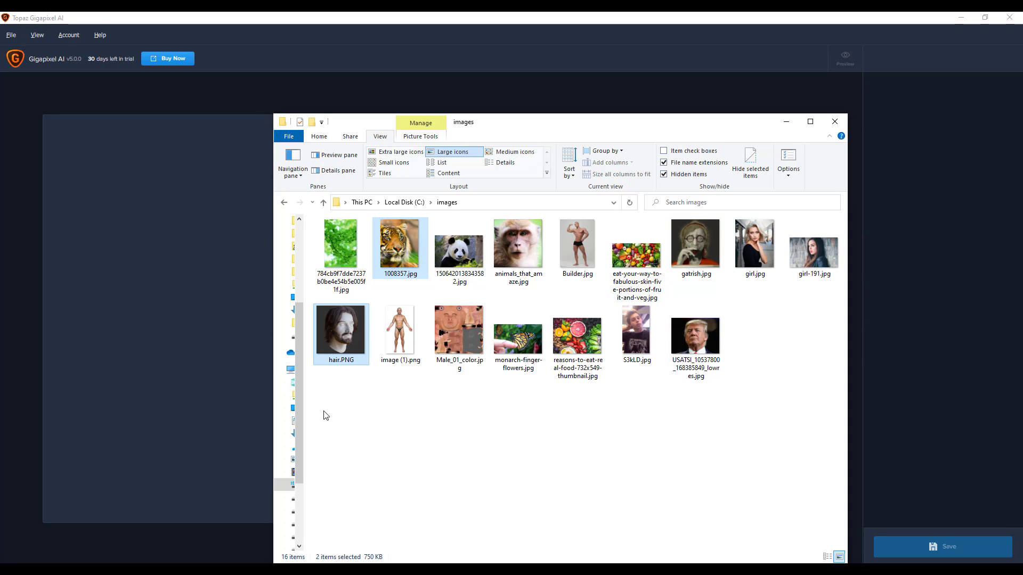
{"action": "left_click", "coordinate": [325, 288], "text": "ctrl"}
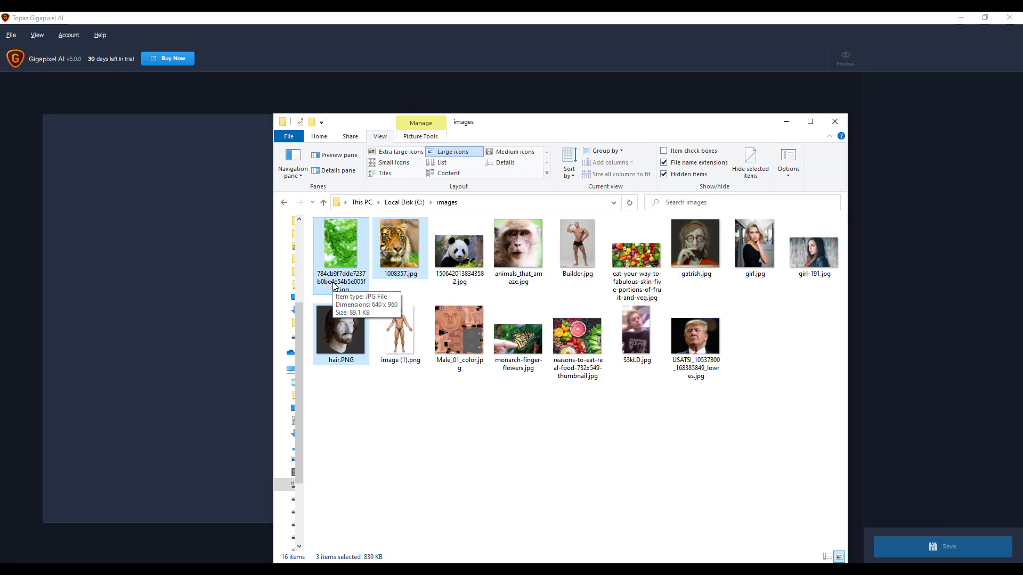
{"action": "left_click_drag", "start_coordinate": [411, 247], "coordinate": [141, 299]}
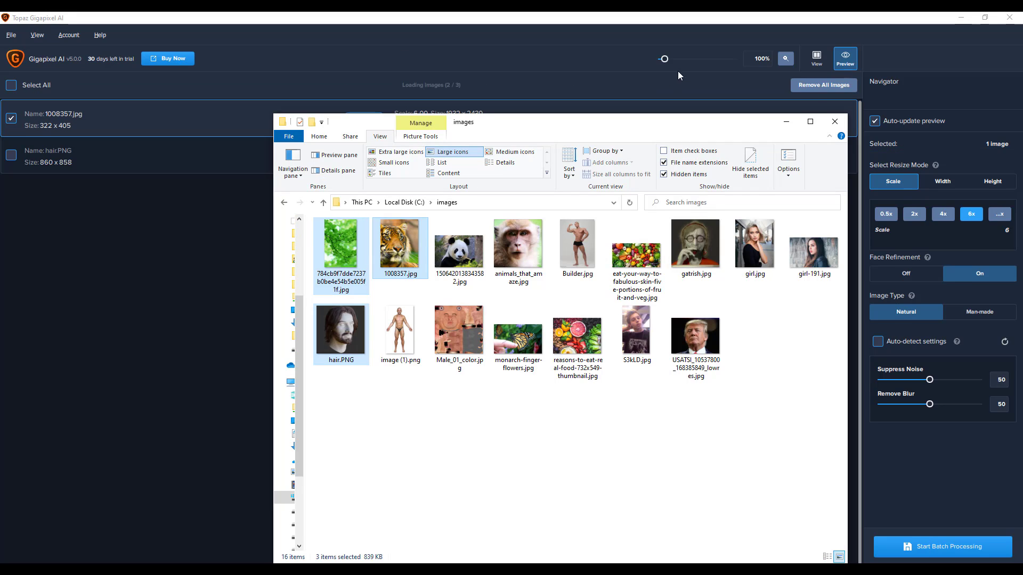
{"action": "left_click", "coordinate": [653, 27]}
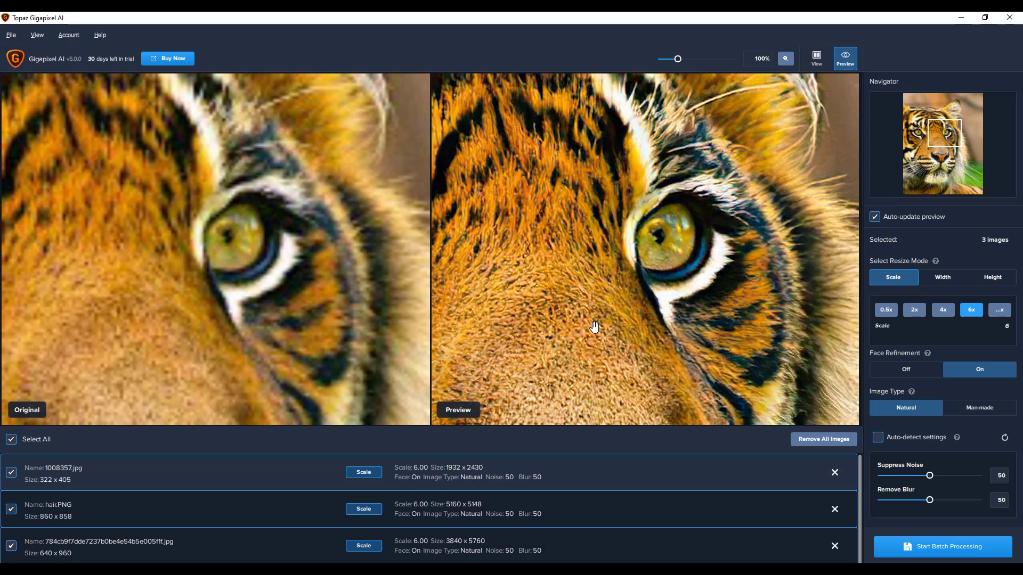
Step: Compare the tiger's eyes, nose and fur in the original and 6x preview, close up and with the whole face in view
{"action": "scroll", "coordinate": [592, 329], "scroll_direction": "down", "scroll_amount": 5}
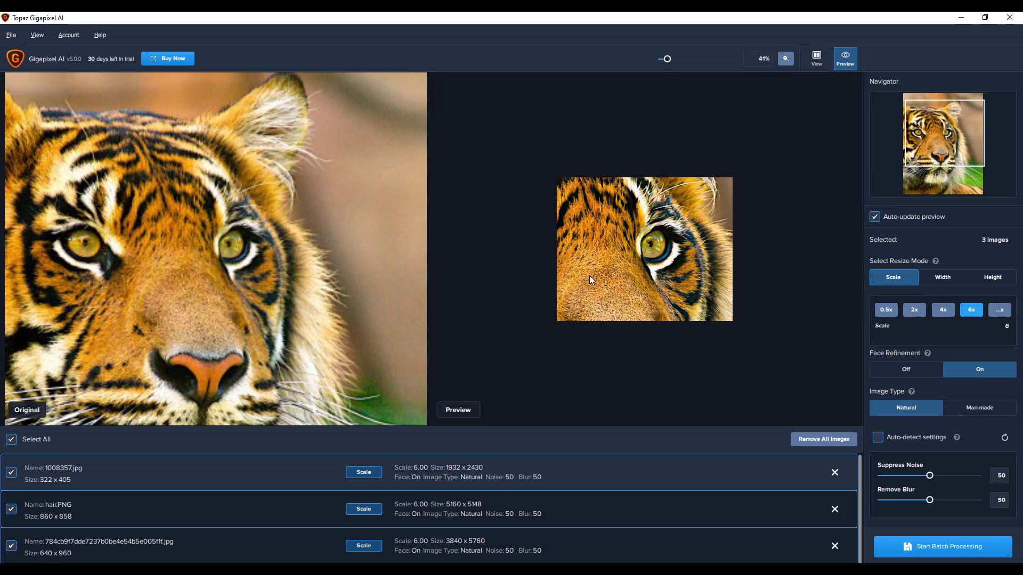
{"action": "scroll", "coordinate": [589, 276], "scroll_direction": "up", "scroll_amount": 2}
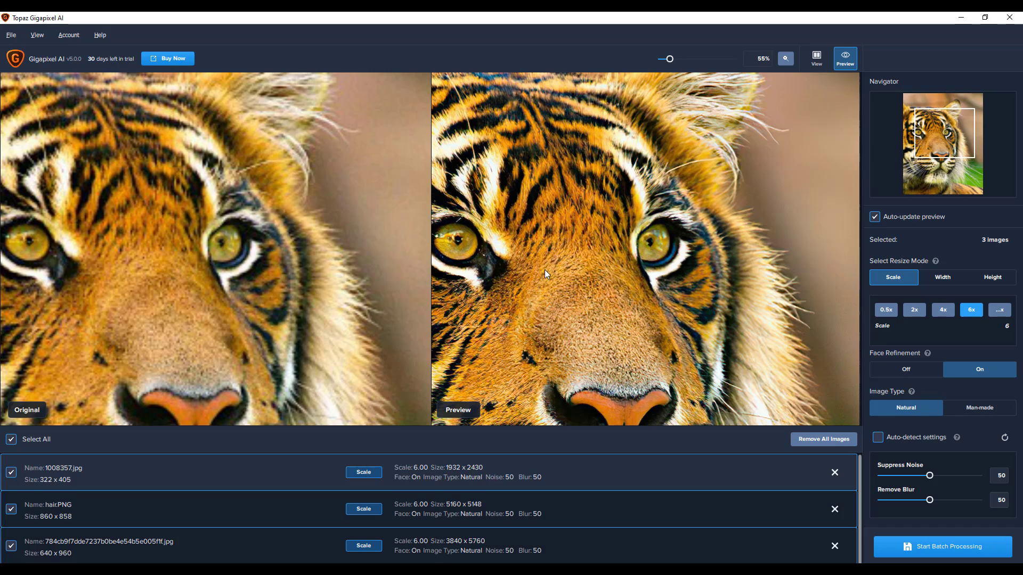
{"action": "scroll", "coordinate": [37, 269], "scroll_direction": "down", "scroll_amount": 2}
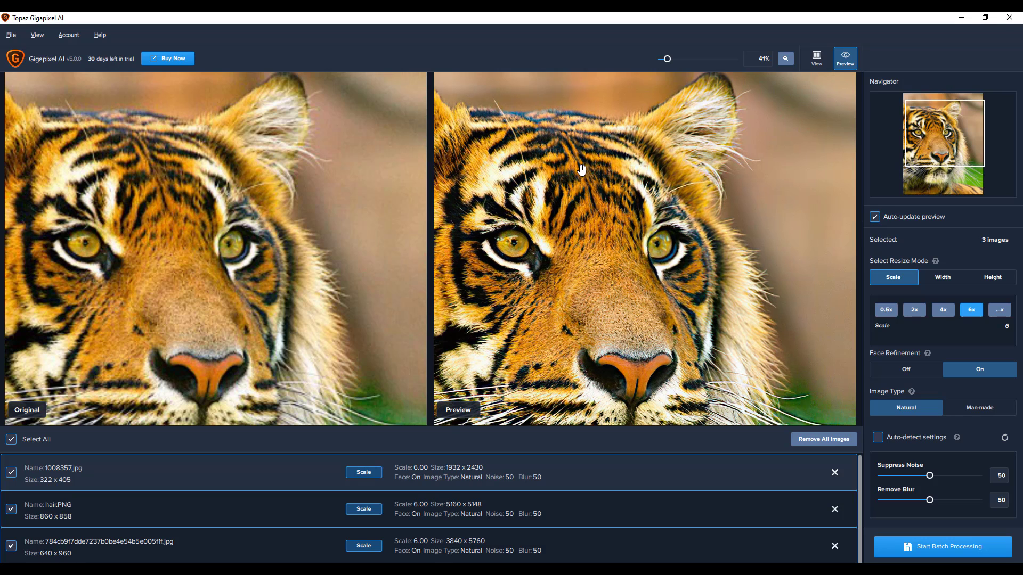
{"action": "scroll", "coordinate": [589, 326], "scroll_direction": "down", "scroll_amount": 1}
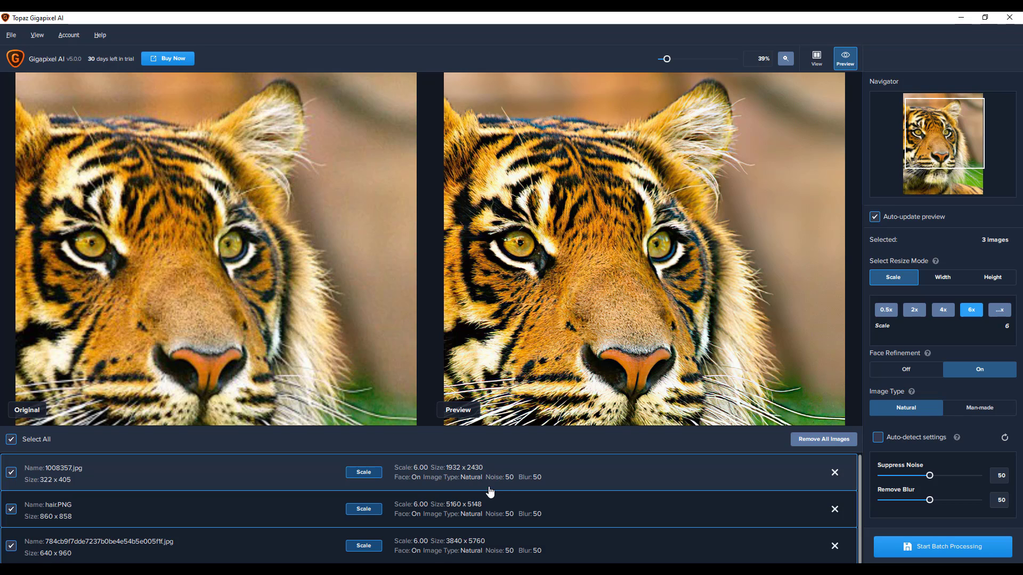
Step: Show hair.PNG and compare the eye, nose and moustache in the original and 6x preview at several zoom levels
{"action": "left_click", "coordinate": [506, 500]}
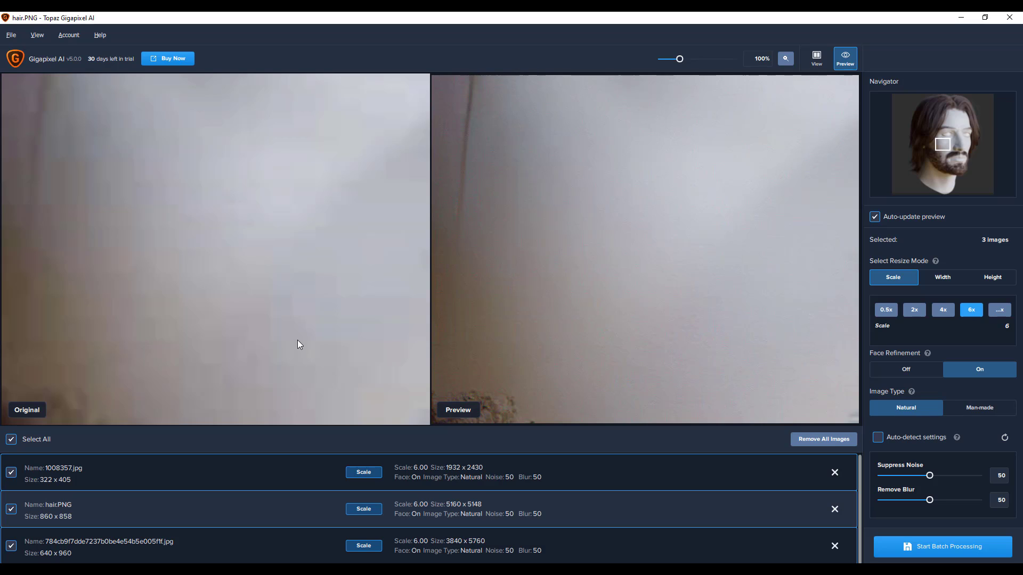
{"action": "scroll", "coordinate": [241, 187], "scroll_direction": "down", "scroll_amount": 4}
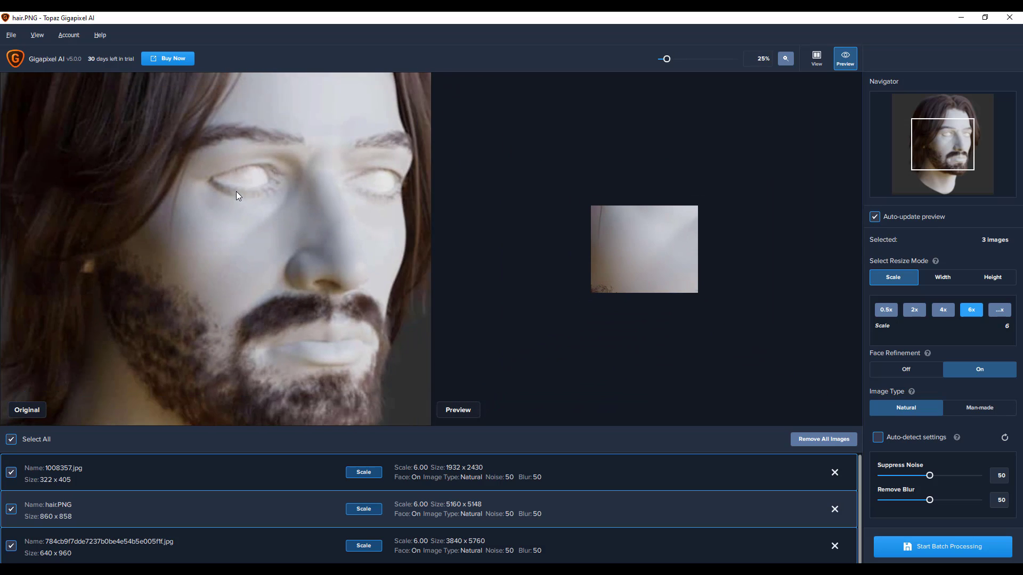
{"action": "scroll", "coordinate": [236, 190], "scroll_direction": "up", "scroll_amount": 1}
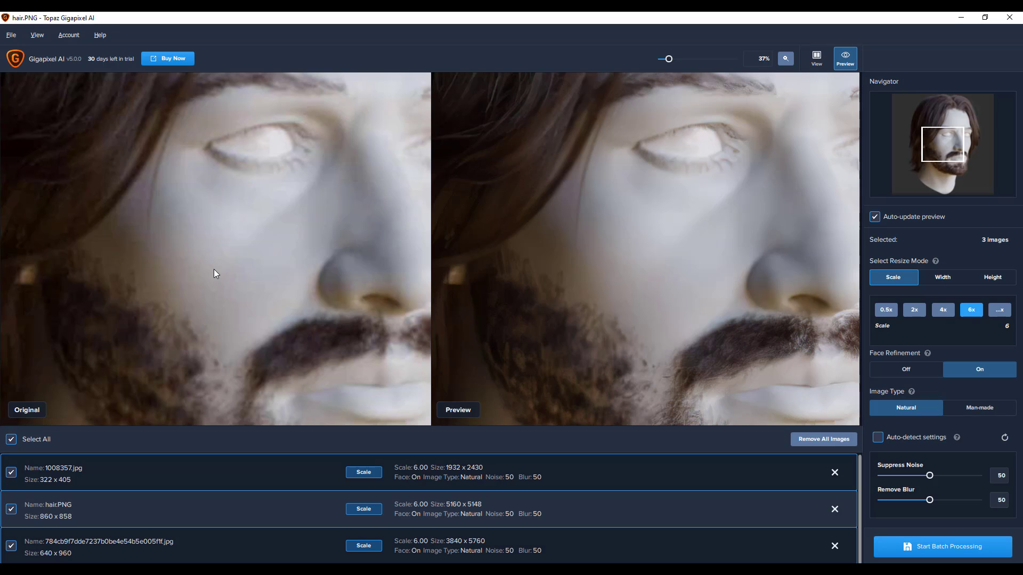
{"action": "scroll", "coordinate": [308, 286], "scroll_direction": "up", "scroll_amount": 1}
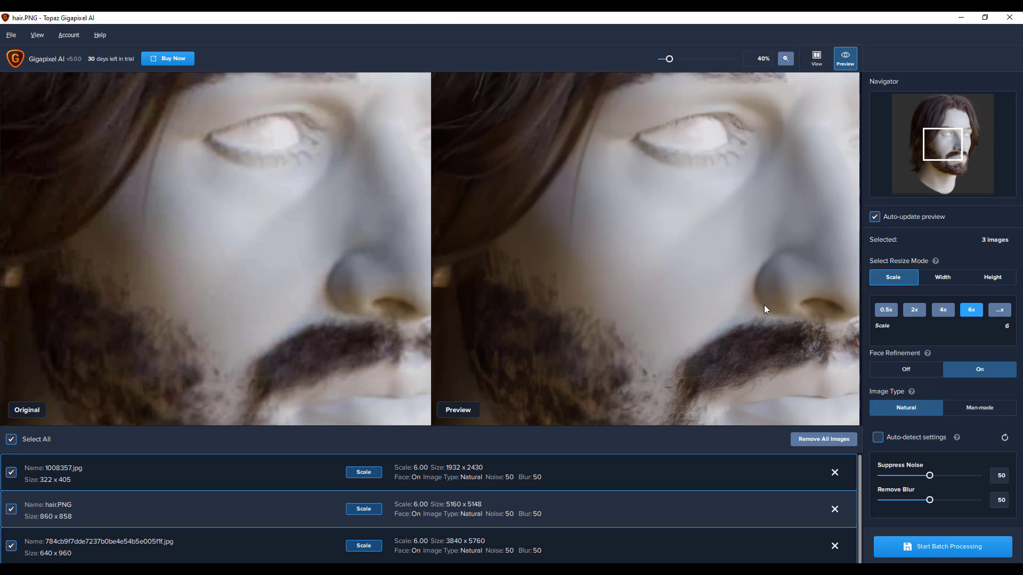
{"action": "scroll", "coordinate": [218, 246], "scroll_direction": "down", "scroll_amount": 2}
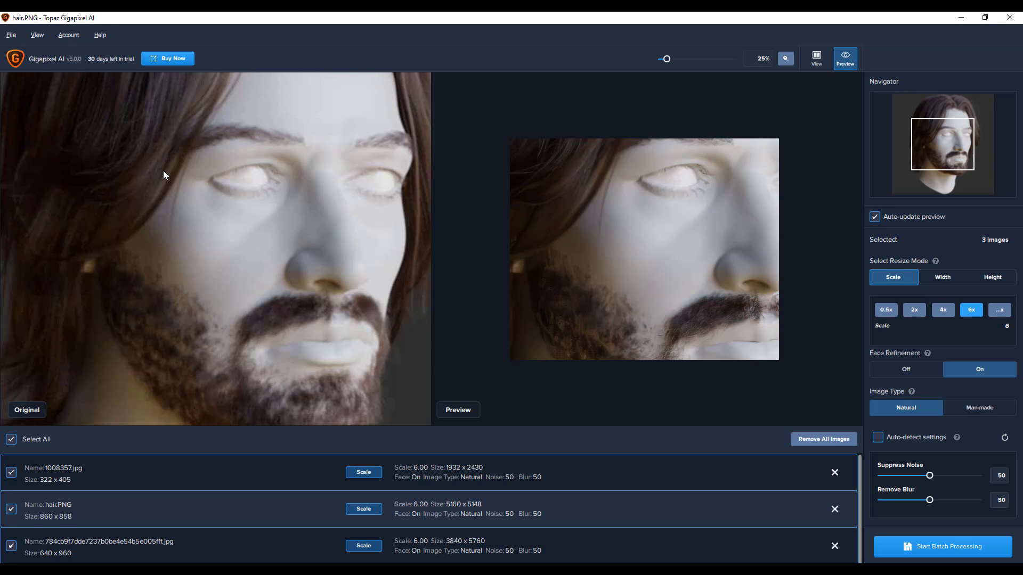
{"action": "scroll", "coordinate": [246, 144], "scroll_direction": "down", "scroll_amount": 1}
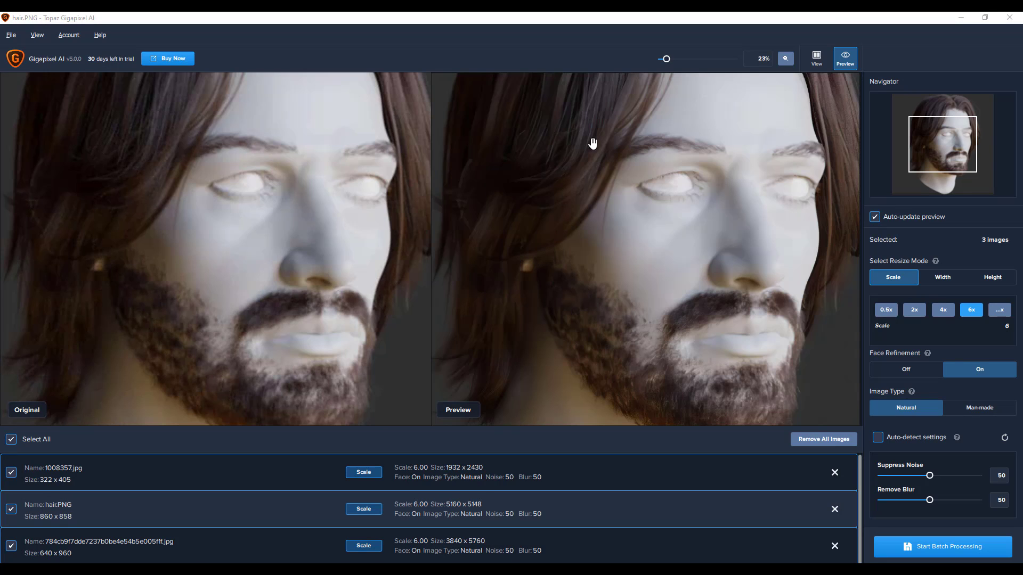
Step: Examine the hair on the crown and the beard of hair.PNG in the original and preview at 23% zoom
{"action": "left_click_drag", "start_coordinate": [279, 192], "coordinate": [308, 161]}
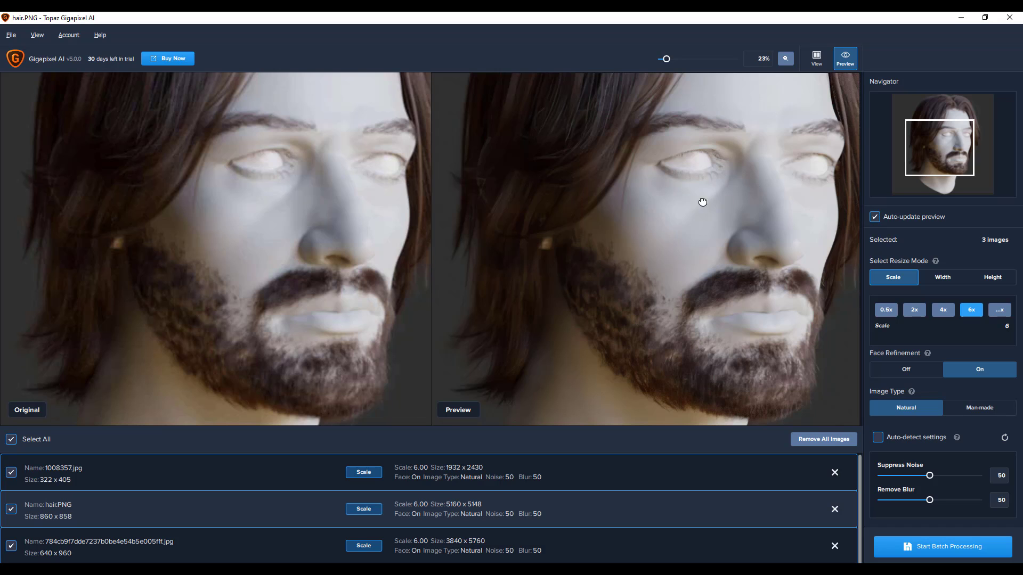
{"action": "left_click_drag", "start_coordinate": [702, 202], "coordinate": [687, 358]}
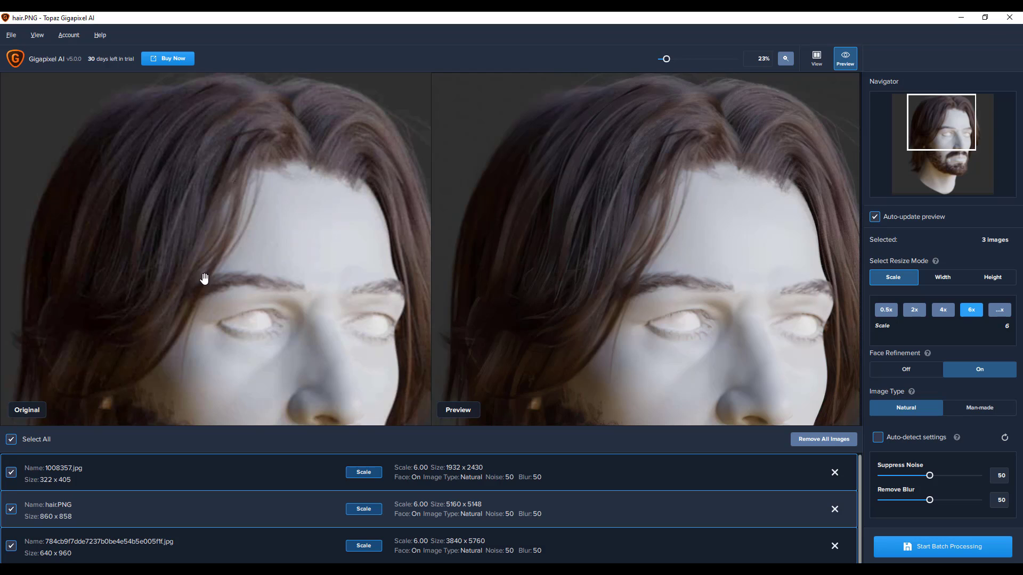
{"action": "left_click_drag", "start_coordinate": [290, 312], "coordinate": [313, 178]}
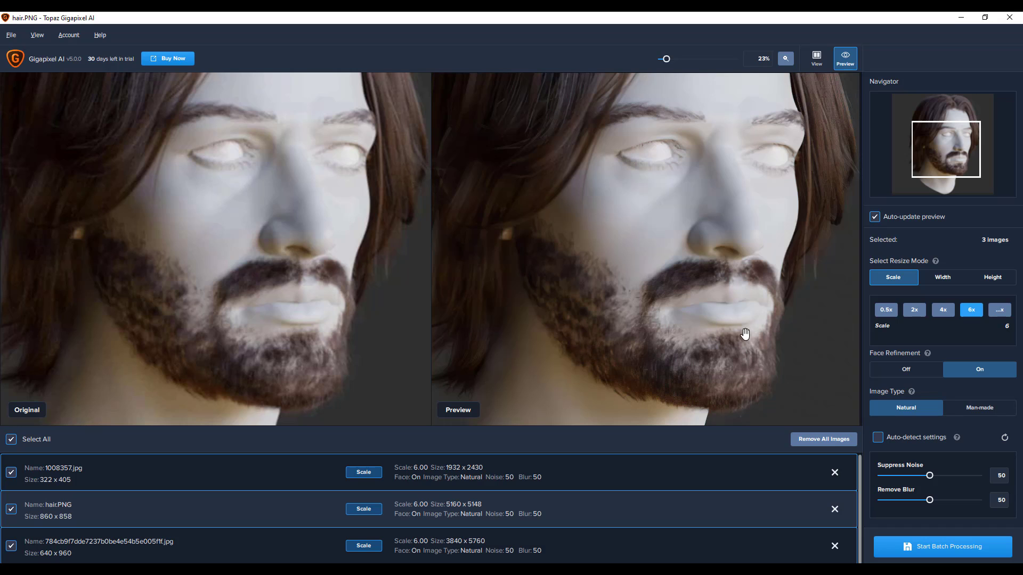
{"action": "left_click_drag", "start_coordinate": [212, 228], "coordinate": [313, 222]}
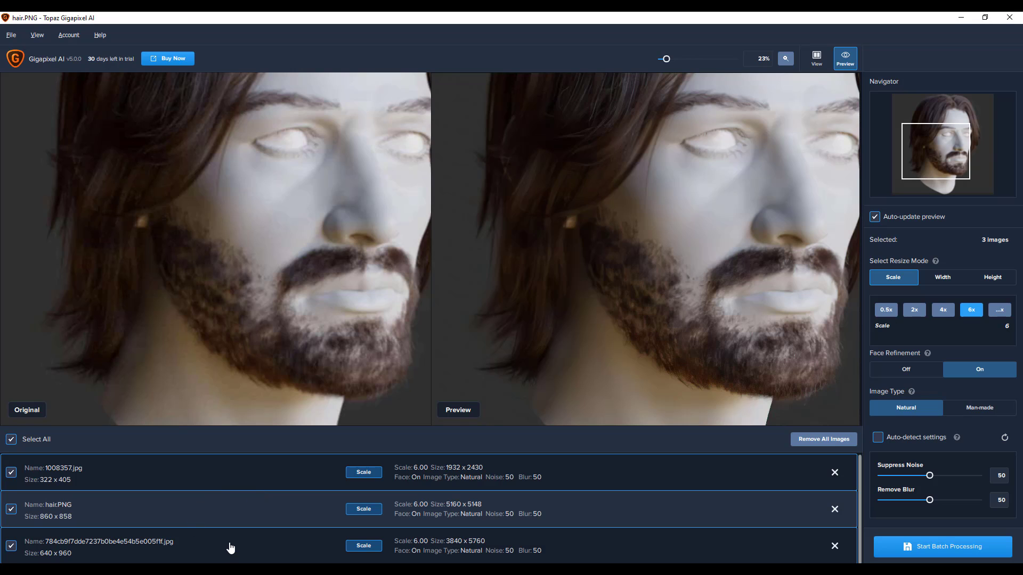
Step: Show the green leaves photo and compare its leaves and branches in the original and preview at 100% and 19% zoom
{"action": "left_click", "coordinate": [230, 548]}
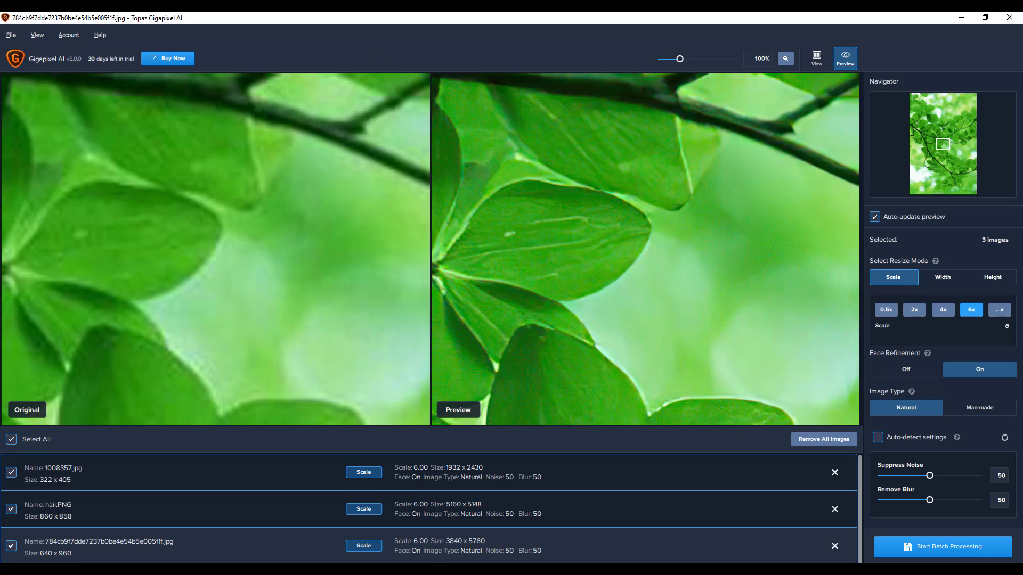
{"action": "left_click", "coordinate": [961, 128]}
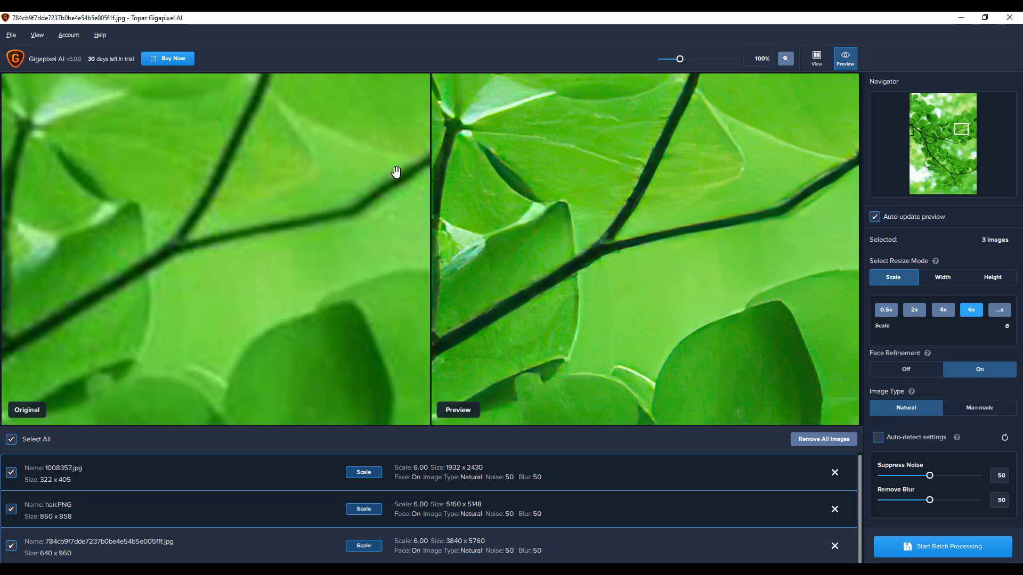
{"action": "left_click", "coordinate": [379, 160]}
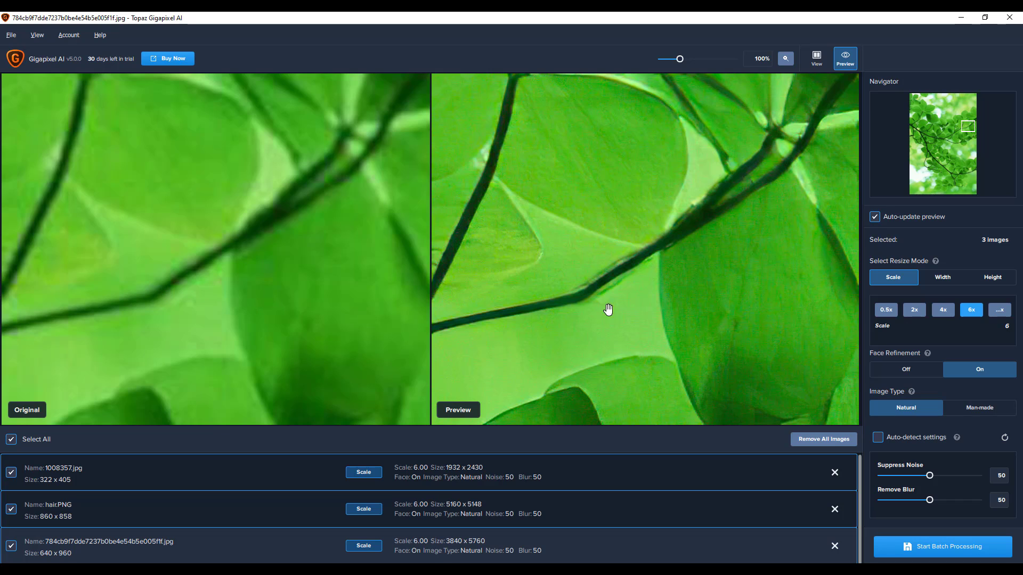
{"action": "left_click_drag", "start_coordinate": [685, 190], "coordinate": [660, 286]}
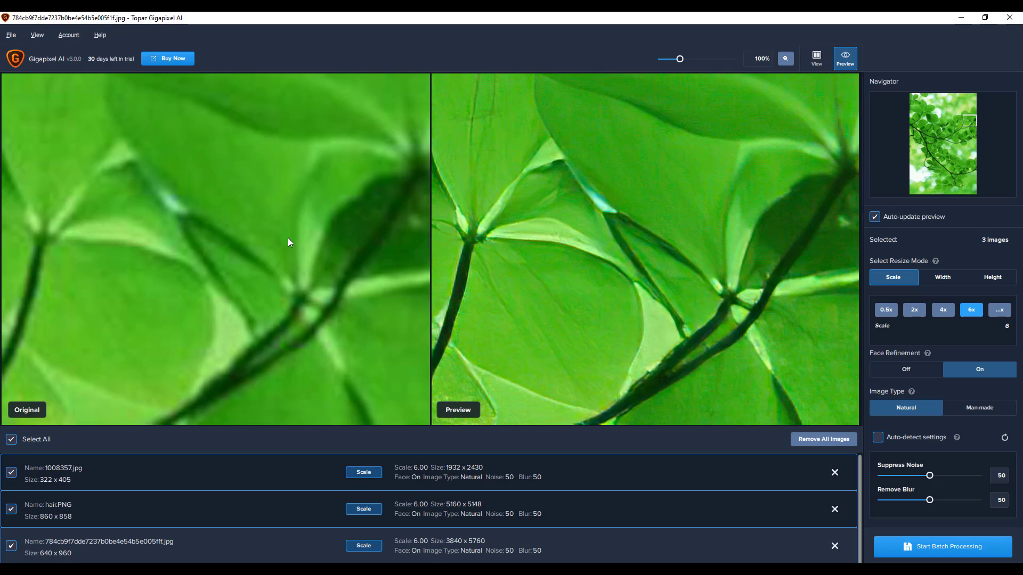
{"action": "left_click_drag", "start_coordinate": [681, 59], "coordinate": [665, 62]}
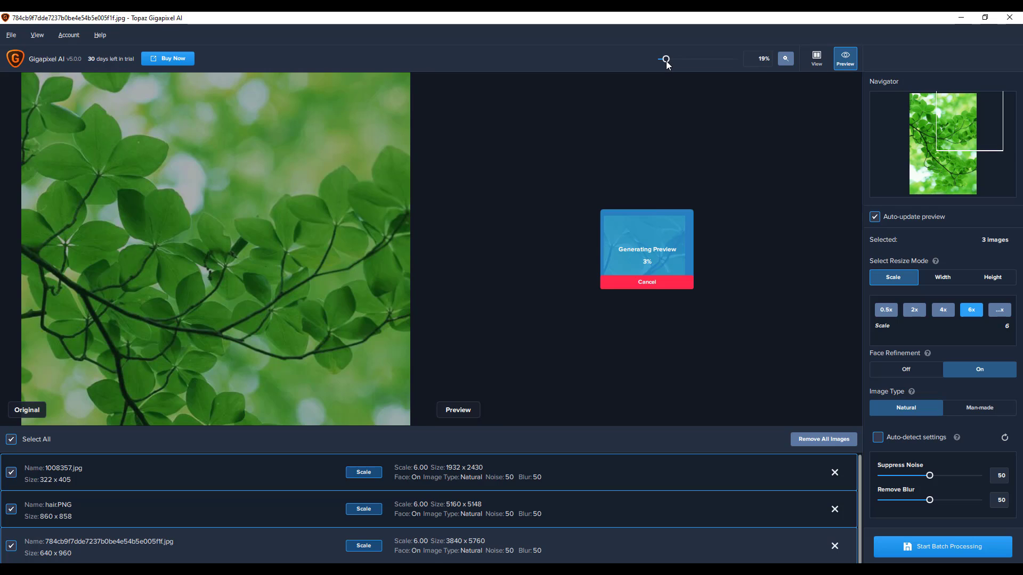
Step: Close all three open images, discarding the unsaved changes
{"action": "left_click", "coordinate": [37, 34]}
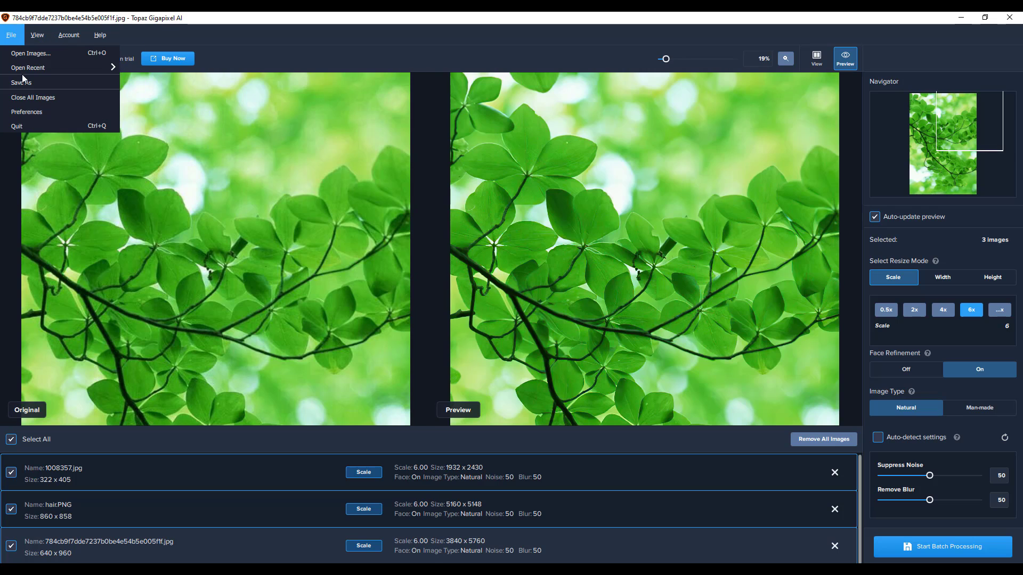
{"action": "left_click", "coordinate": [32, 102]}
{"action": "left_click", "coordinate": [552, 340]}
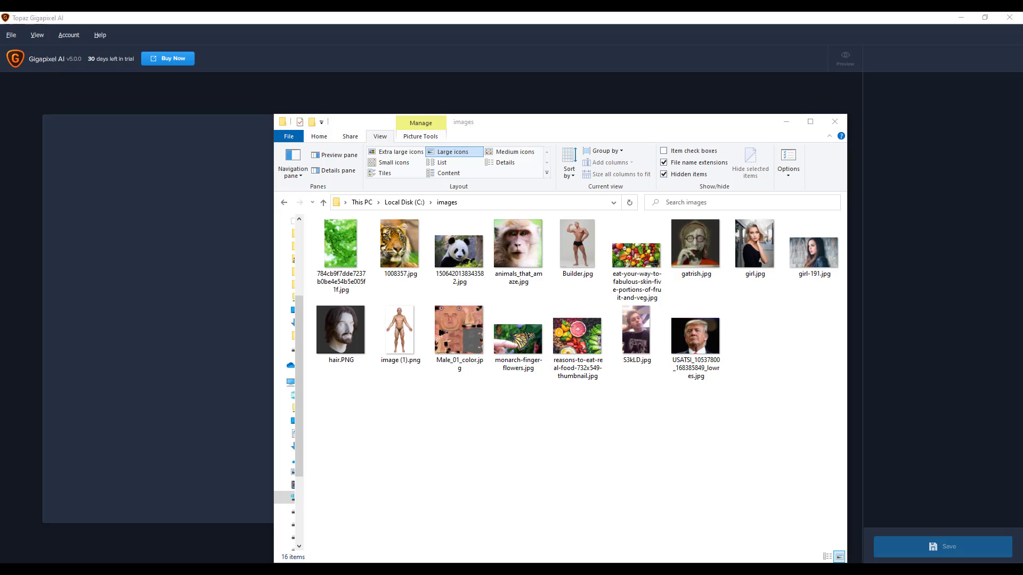
Step: Inspect Builder.jpg up close in the Photos viewer, and close the viewer
{"action": "double_click", "coordinate": [587, 251]}
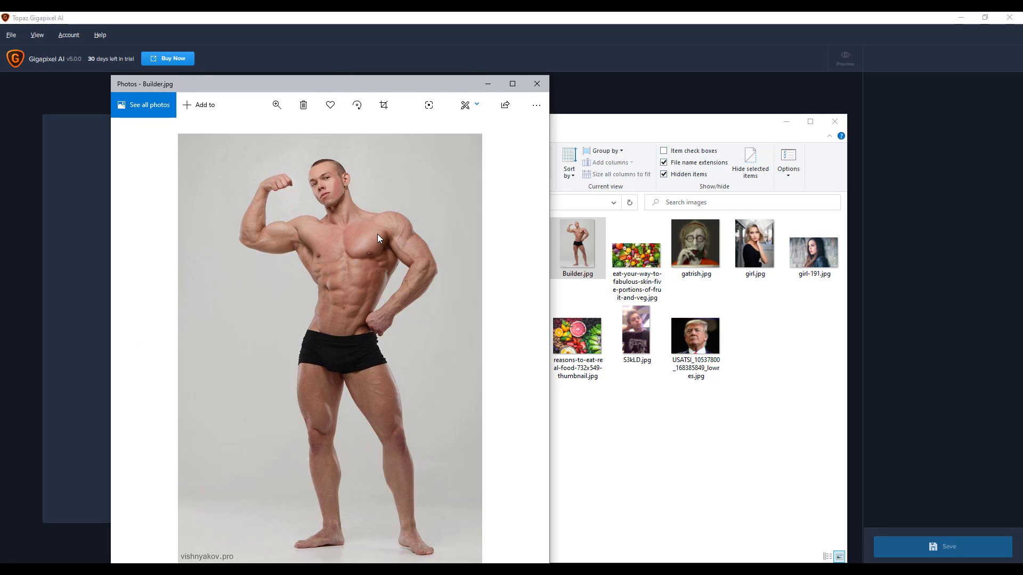
{"action": "scroll", "coordinate": [395, 238], "scroll_direction": "up", "scroll_amount": 3}
{"action": "left_click_drag", "start_coordinate": [395, 238], "coordinate": [458, 375]}
{"action": "key", "text": "alt+F4"}
Step: Load Builder.jpg from the images folder into Gigapixel AI and bring its comparison view to the front
{"action": "left_click_drag", "start_coordinate": [577, 245], "coordinate": [183, 328]}
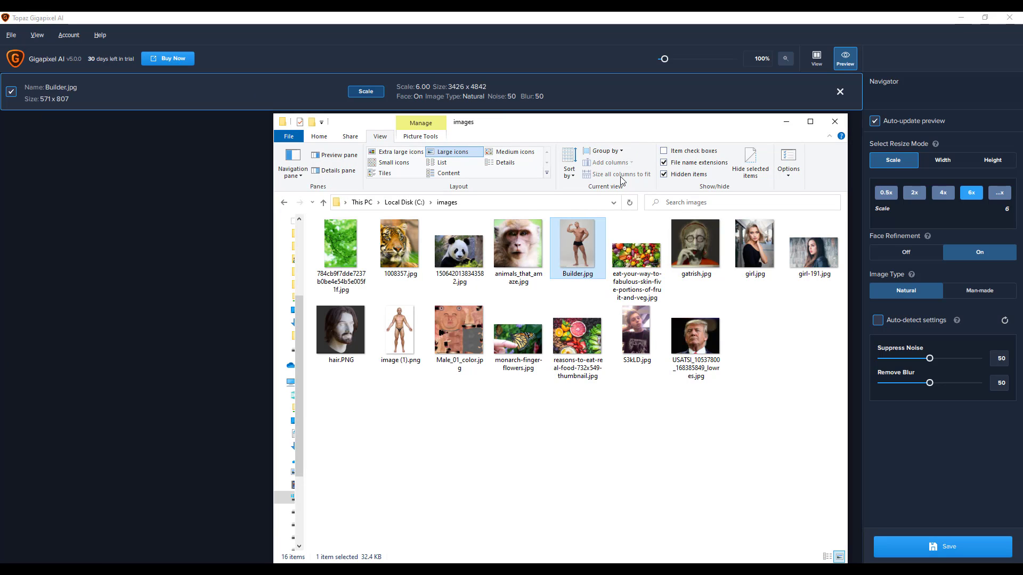
{"action": "left_click_drag", "start_coordinate": [615, 124], "coordinate": [440, 155]}
{"action": "left_click", "coordinate": [743, 46]}
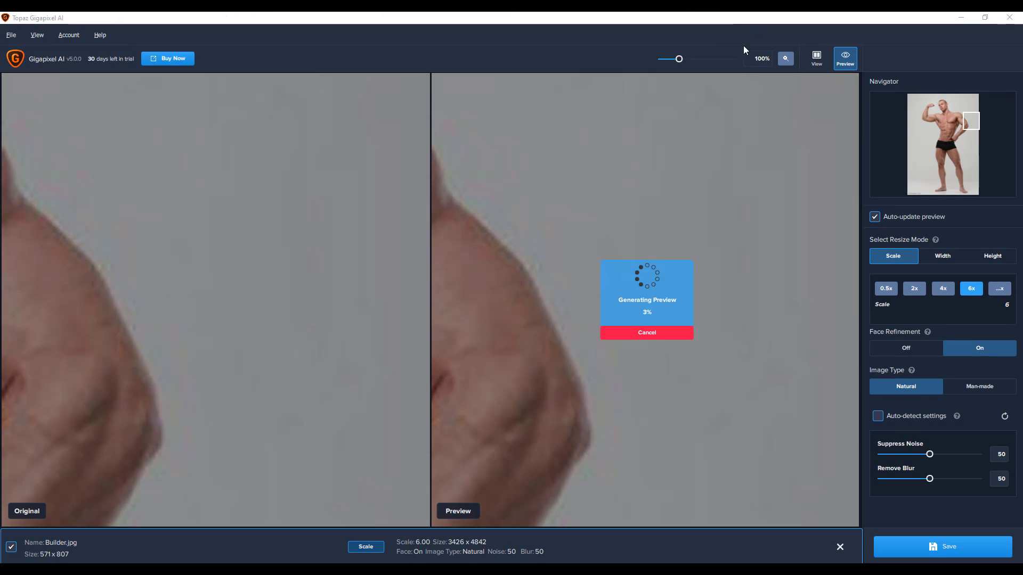
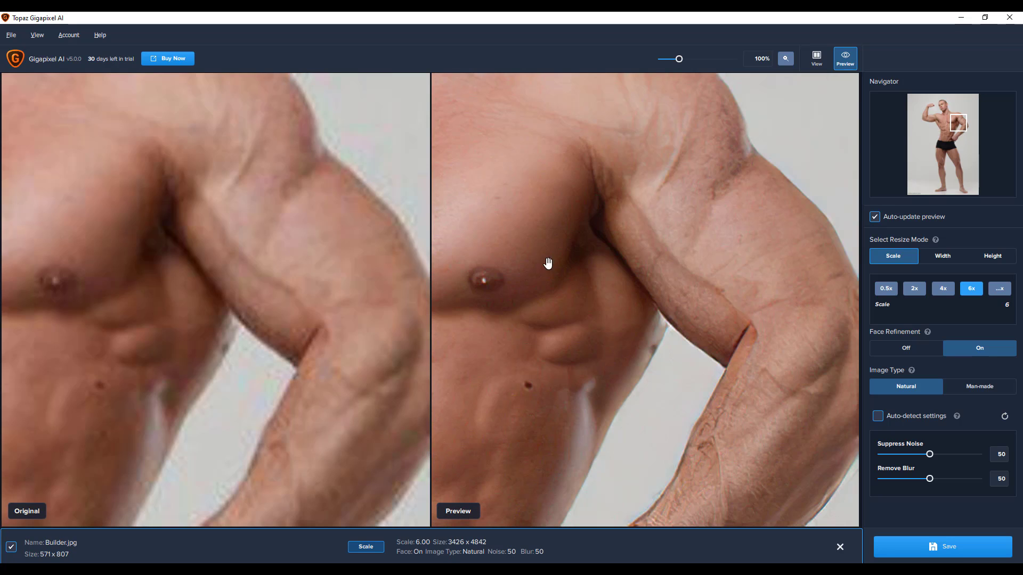
Step: Compare the bodybuilder's chest, arm and waist in the Builder.jpg original and preview, going from 100% down to 62% zoom
{"action": "left_click_drag", "start_coordinate": [529, 256], "coordinate": [561, 281]}
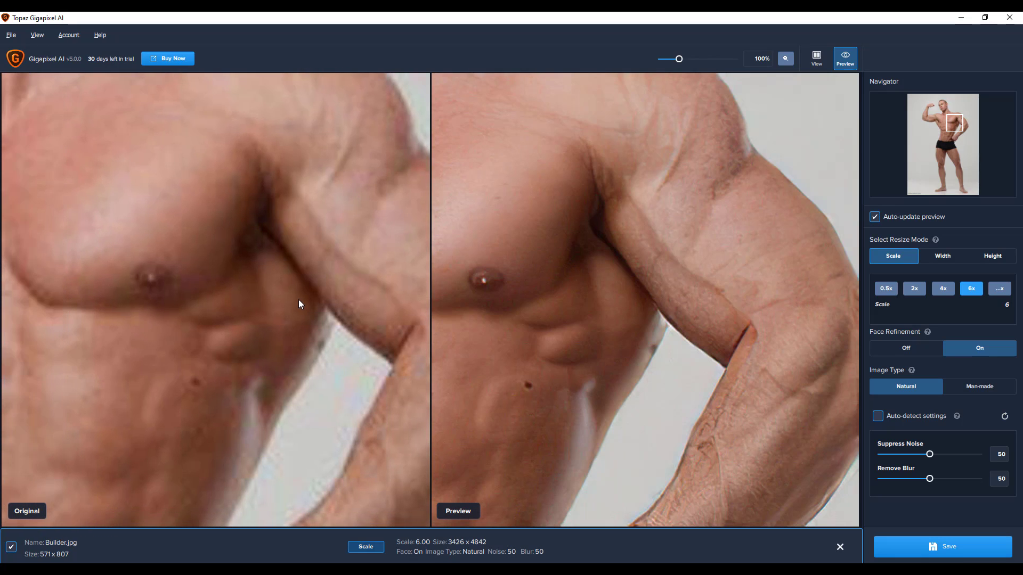
{"action": "scroll", "coordinate": [293, 302], "scroll_direction": "down", "scroll_amount": 1}
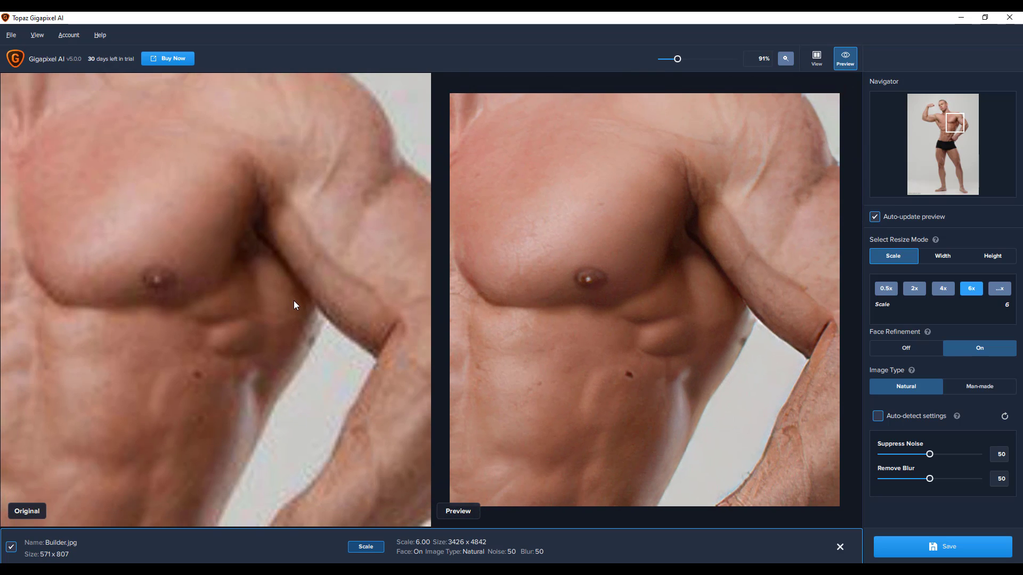
{"action": "scroll", "coordinate": [294, 301], "scroll_direction": "down", "scroll_amount": 3}
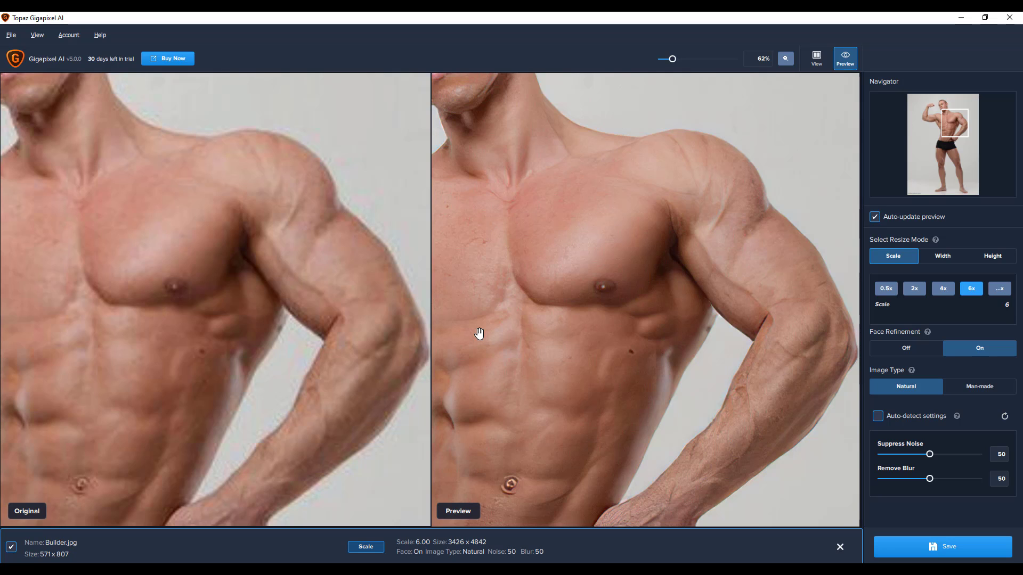
{"action": "left_click_drag", "start_coordinate": [171, 468], "coordinate": [278, 223]}
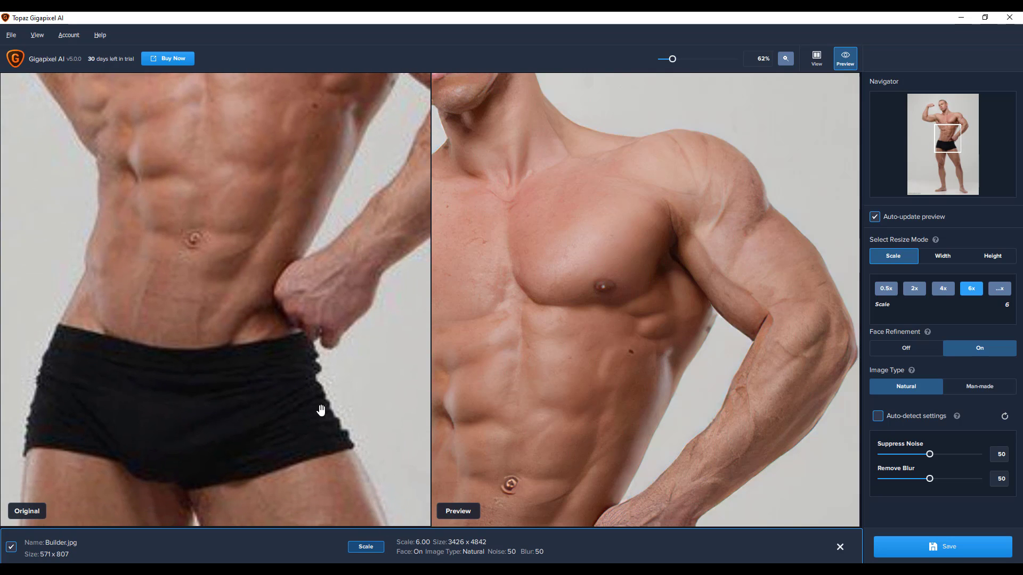
{"action": "left_click_drag", "start_coordinate": [677, 513], "coordinate": [737, 250]}
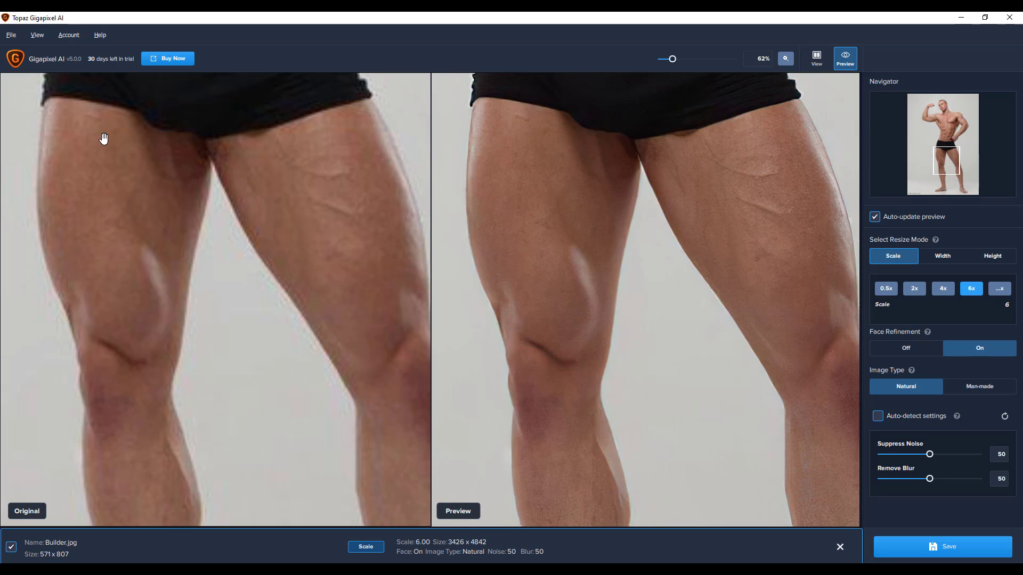
Step: Compare the bodybuilder's knees, calves and feet in the original and preview, ending with the whole figure at 19% zoom
{"action": "left_click_drag", "start_coordinate": [312, 322], "coordinate": [267, 190]}
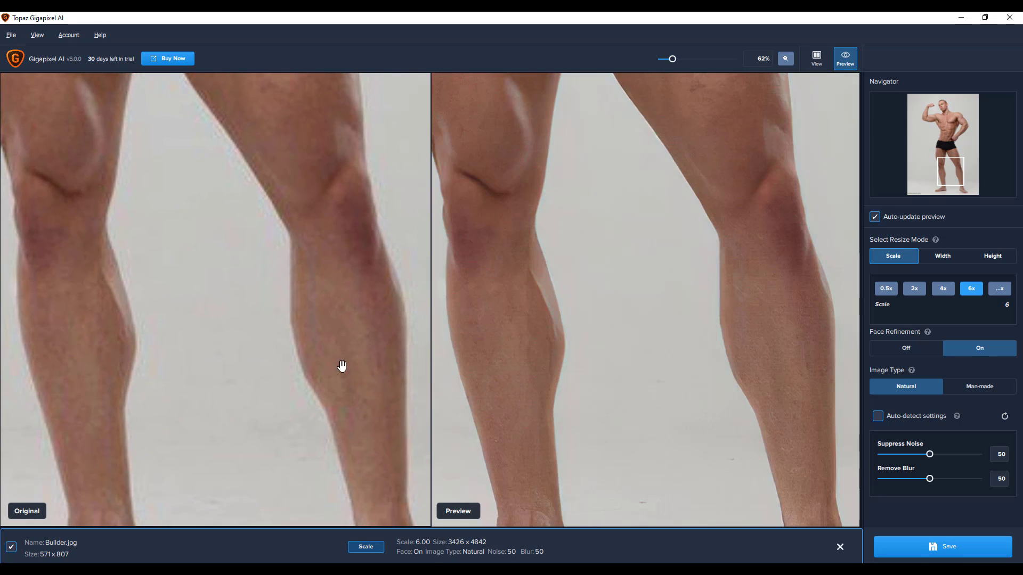
{"action": "left_click_drag", "start_coordinate": [148, 349], "coordinate": [233, 280]}
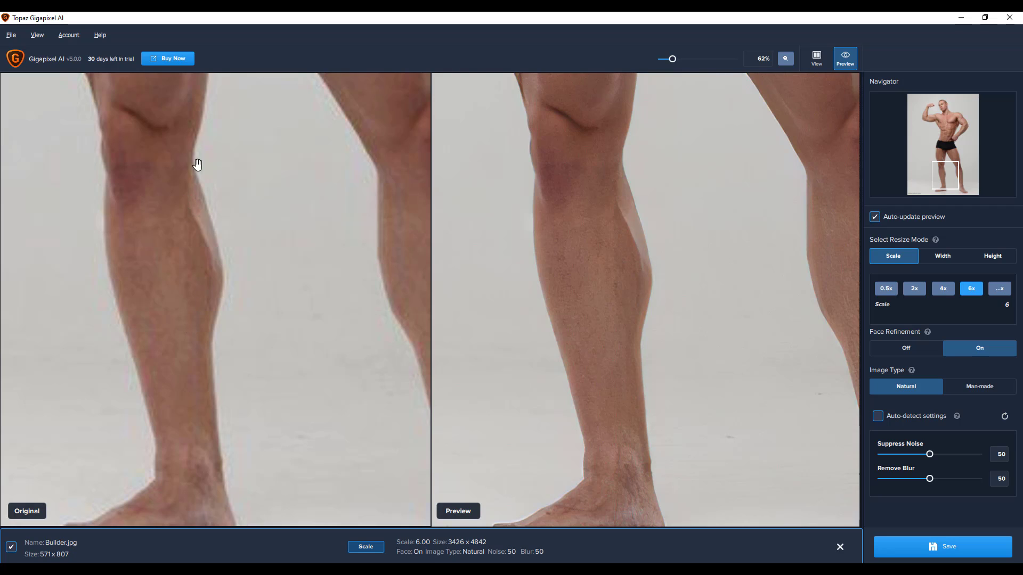
{"action": "left_click_drag", "start_coordinate": [206, 472], "coordinate": [149, 538]}
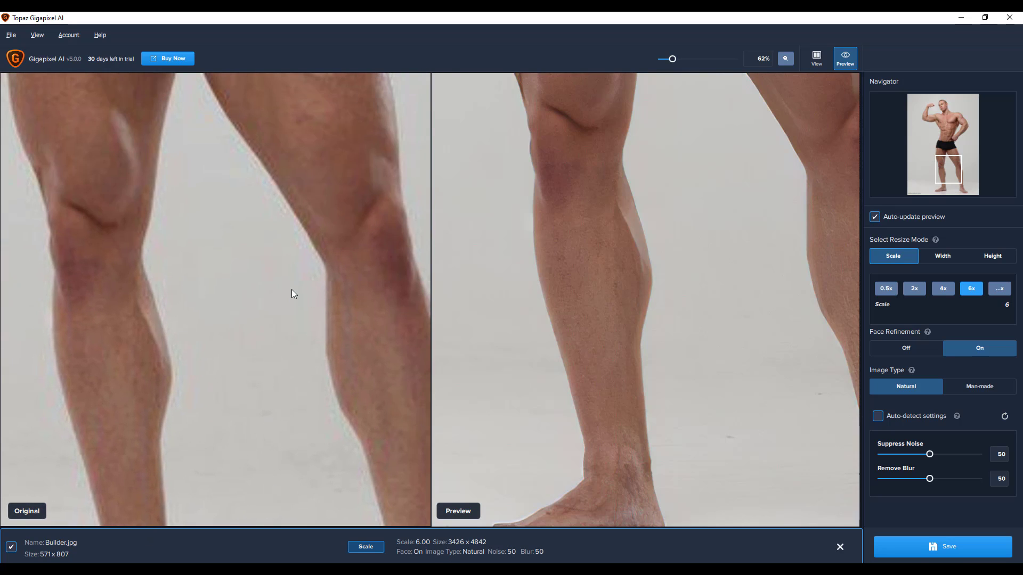
{"action": "scroll", "coordinate": [328, 171], "scroll_direction": "down", "scroll_amount": 2}
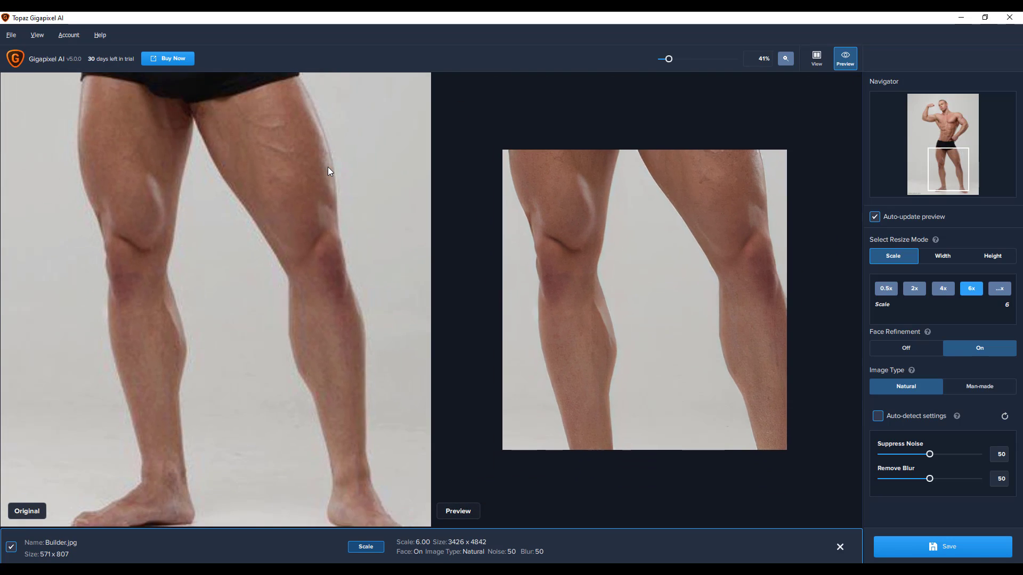
{"action": "scroll", "coordinate": [328, 170], "scroll_direction": "down", "scroll_amount": 2}
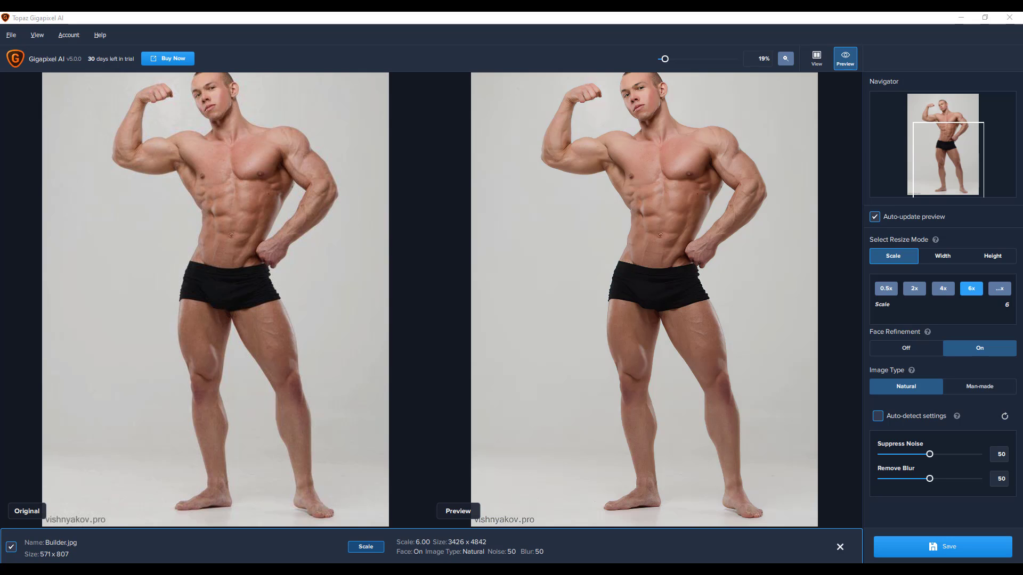
Step: Examine the bodybuilder's waist, torso and upper body in both views at 46% zoom
{"action": "scroll", "coordinate": [645, 119], "scroll_direction": "up", "scroll_amount": 3}
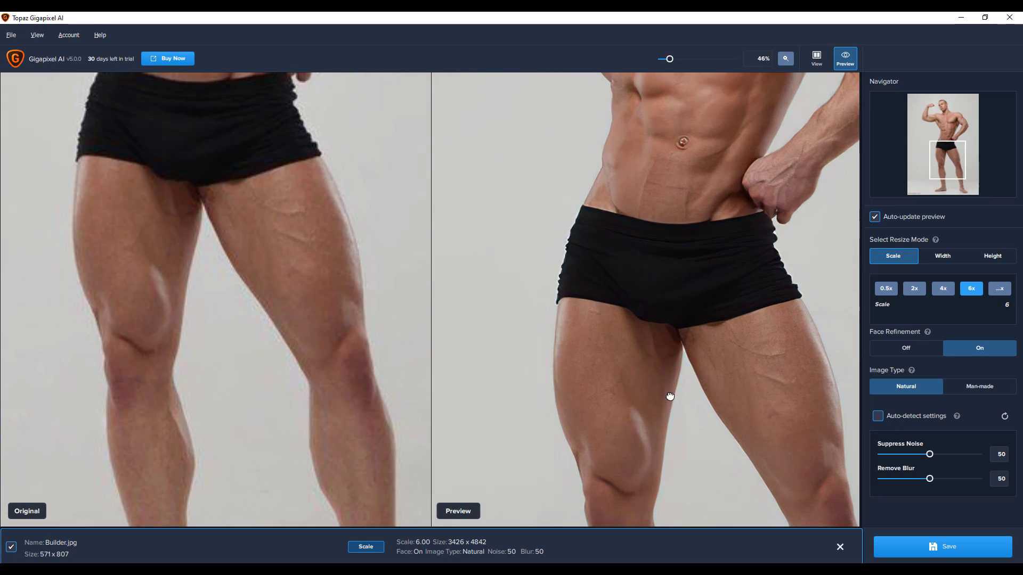
{"action": "left_click_drag", "start_coordinate": [670, 396], "coordinate": [670, 396]}
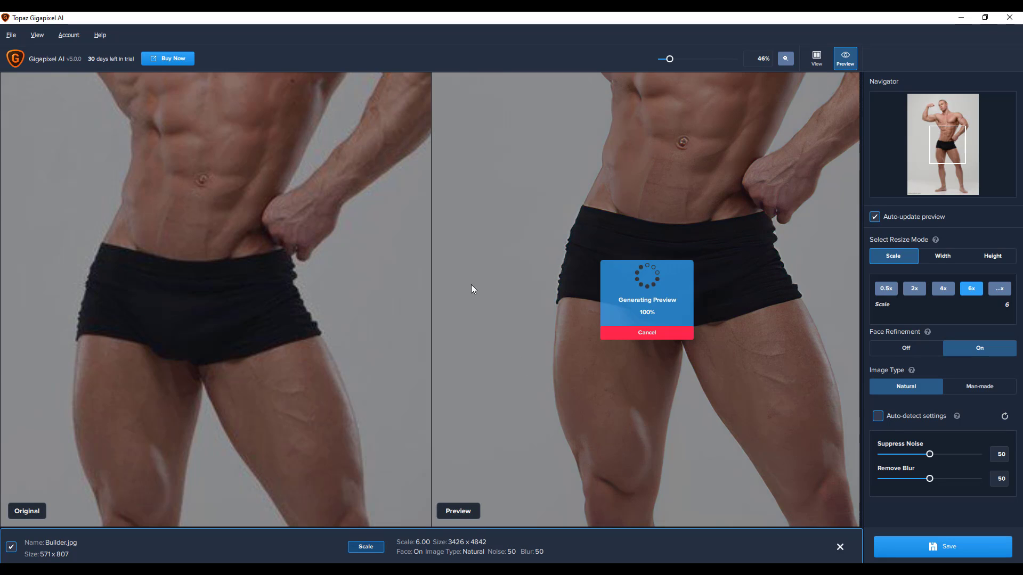
{"action": "left_click_drag", "start_coordinate": [317, 224], "coordinate": [281, 191]}
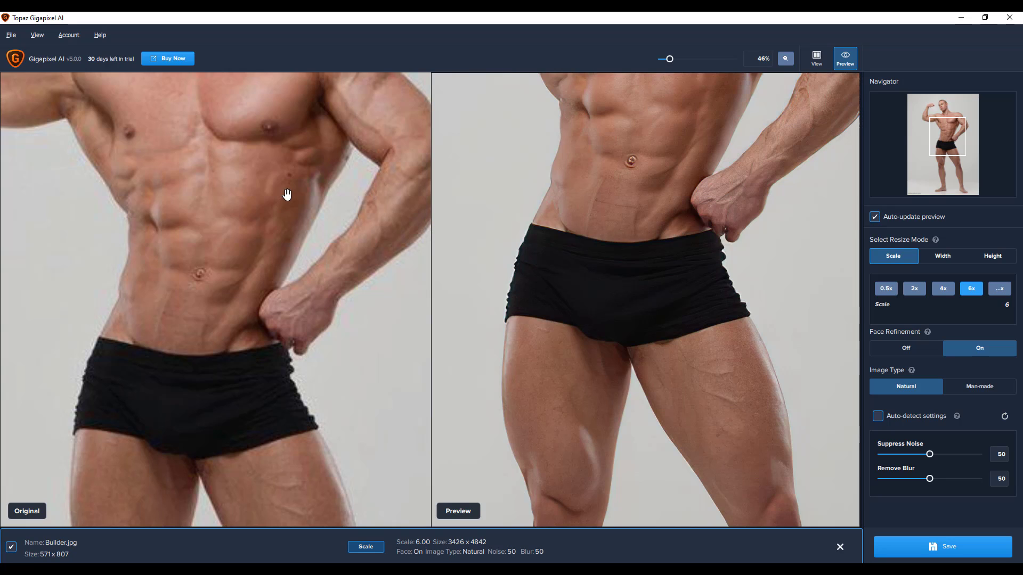
{"action": "left_click_drag", "start_coordinate": [274, 153], "coordinate": [318, 436]}
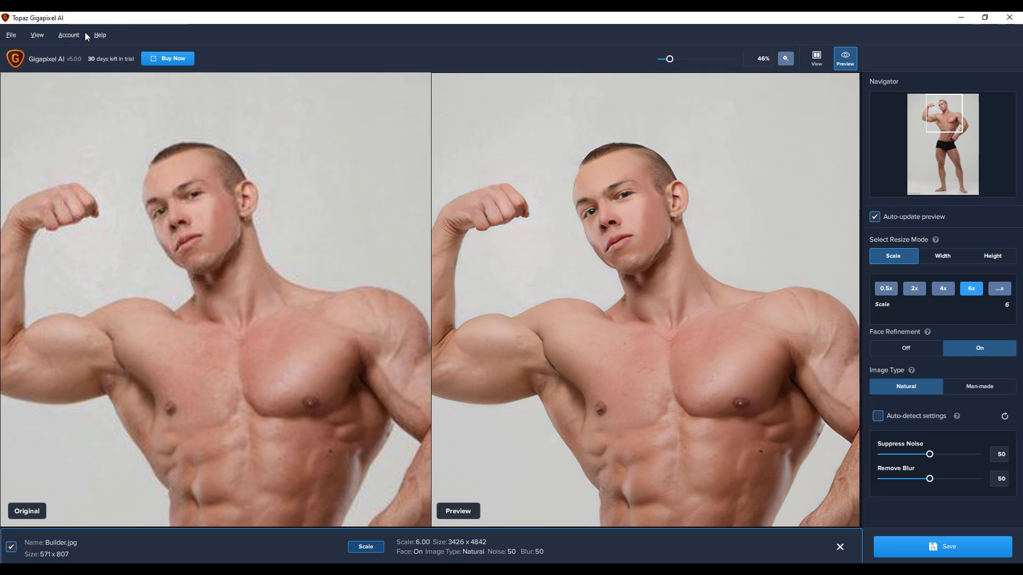
Step: Compare the bodybuilder's face and neck at 108% zoom, and return to the full figure at 17%
{"action": "scroll", "coordinate": [226, 169], "scroll_direction": "up", "scroll_amount": 5}
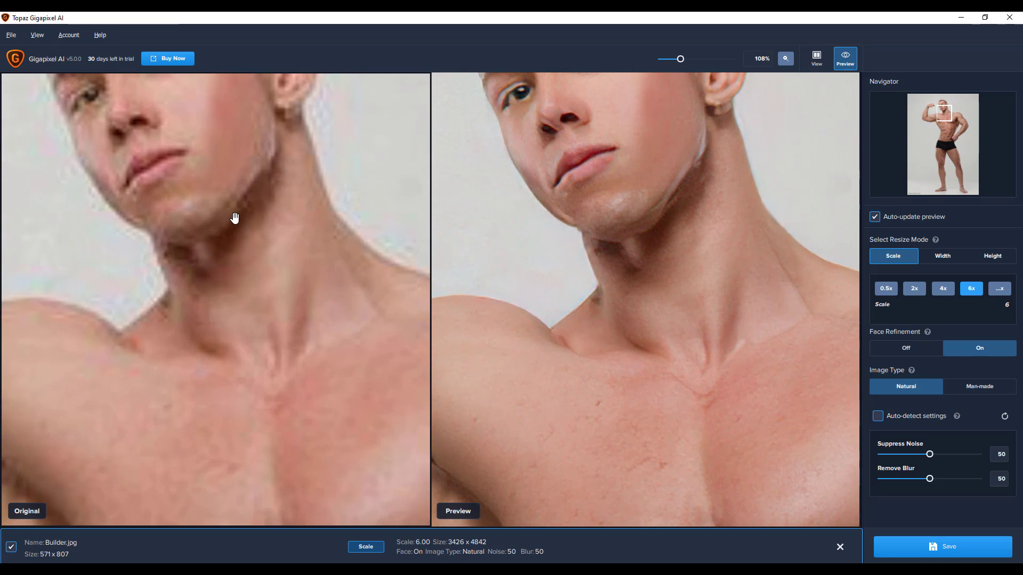
{"action": "left_click_drag", "start_coordinate": [234, 218], "coordinate": [256, 297]}
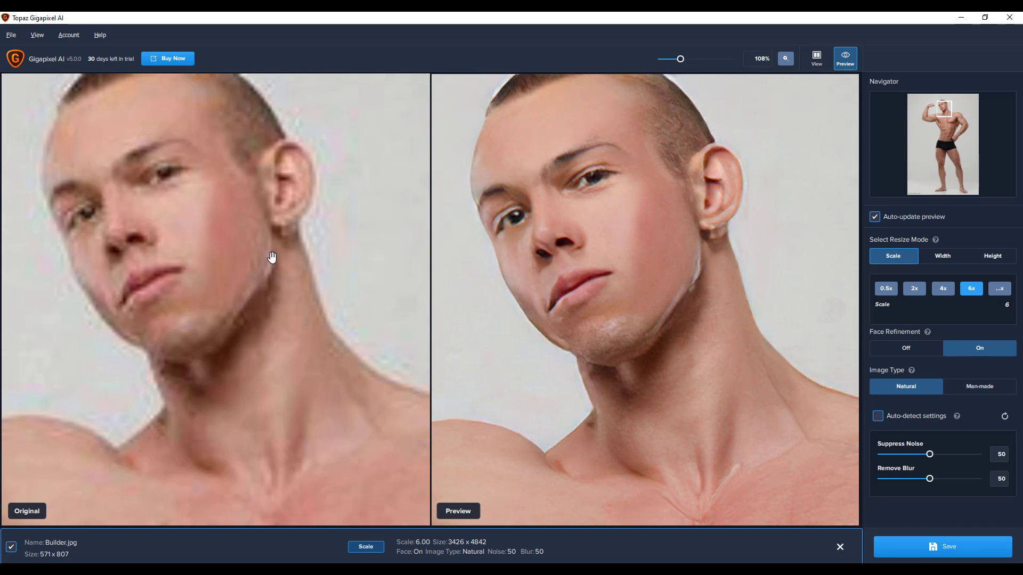
{"action": "scroll", "coordinate": [272, 257], "scroll_direction": "down", "scroll_amount": 5}
{"action": "scroll", "coordinate": [288, 222], "scroll_direction": "down", "scroll_amount": 4}
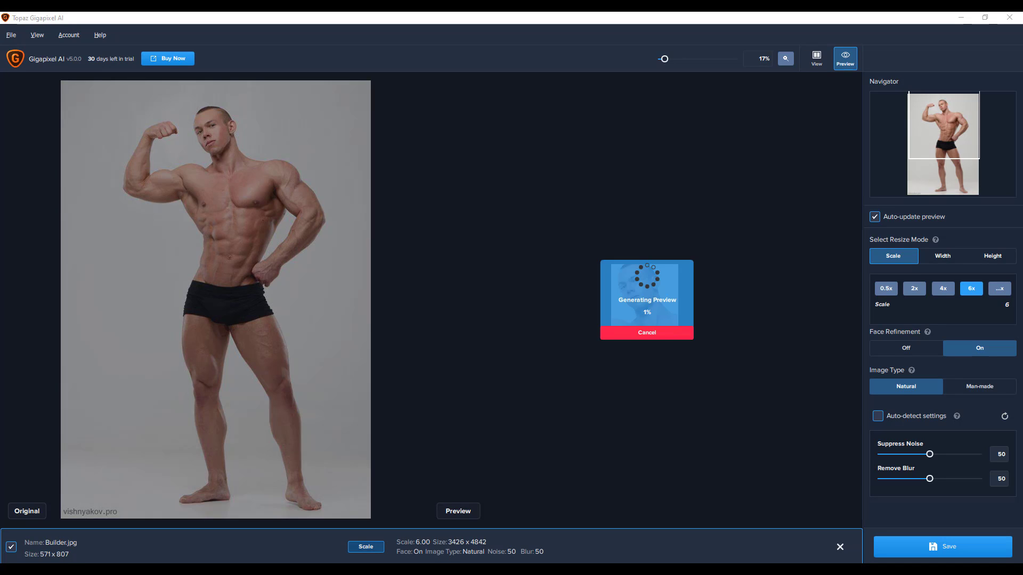
Step: Add girl.jpg to the loaded images and make it the only selected image, showing her face at 100% zoom
{"action": "left_click_drag", "start_coordinate": [602, 386], "coordinate": [272, 487]}
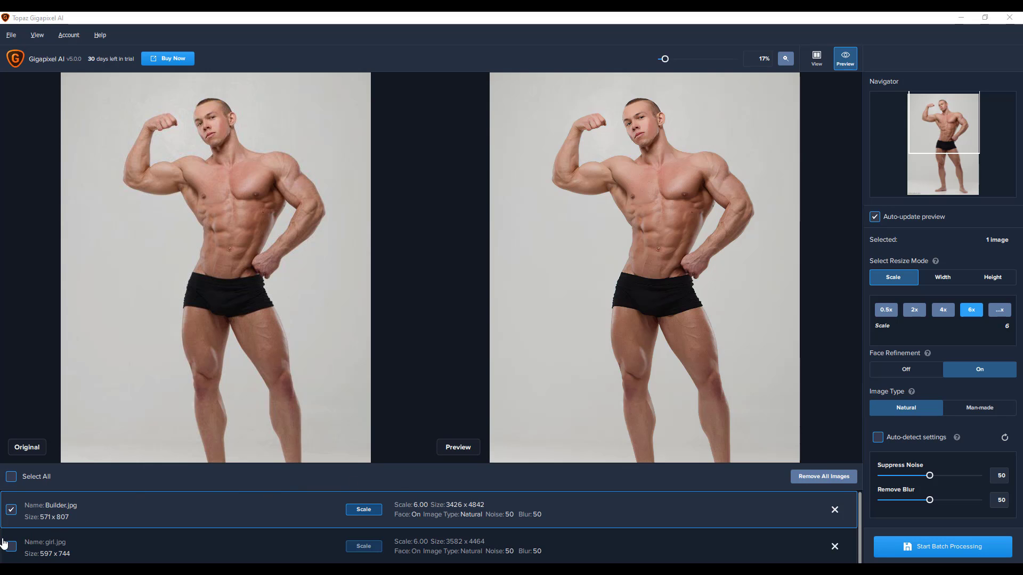
{"action": "left_click", "coordinate": [11, 546]}
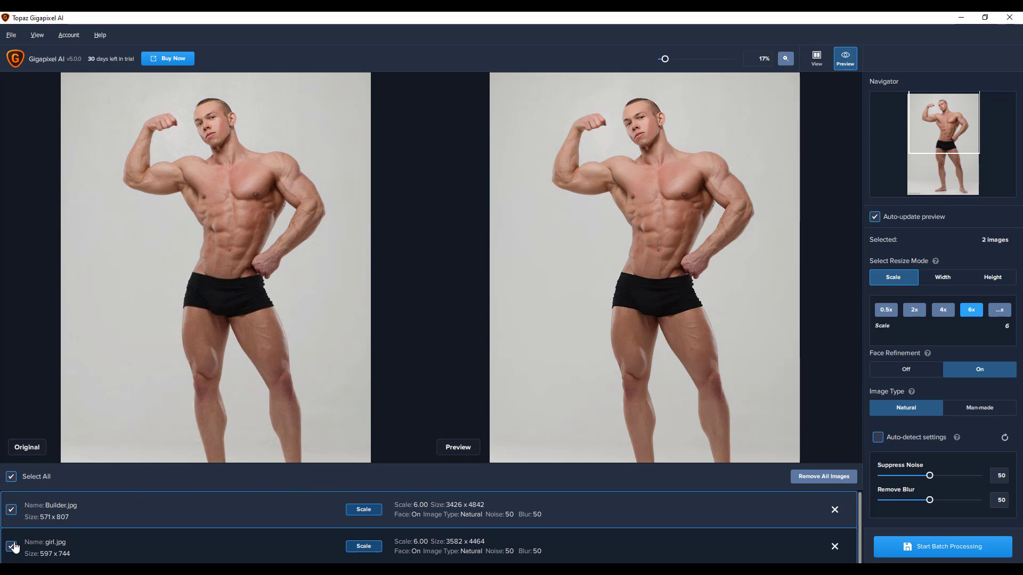
{"action": "left_click", "coordinate": [11, 510]}
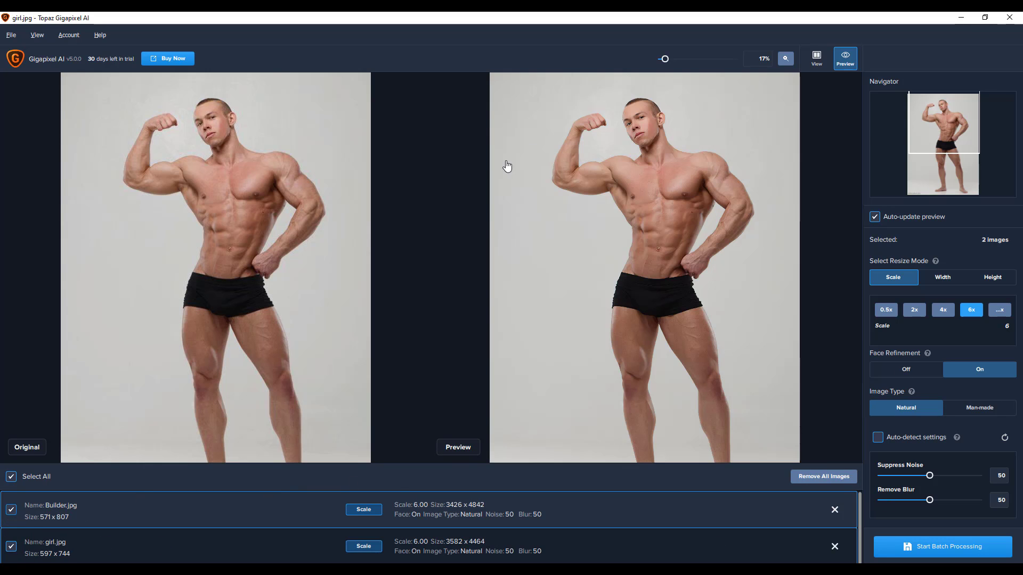
{"action": "left_click", "coordinate": [632, 183]}
{"action": "left_click_drag", "start_coordinate": [632, 183], "coordinate": [626, 448]}
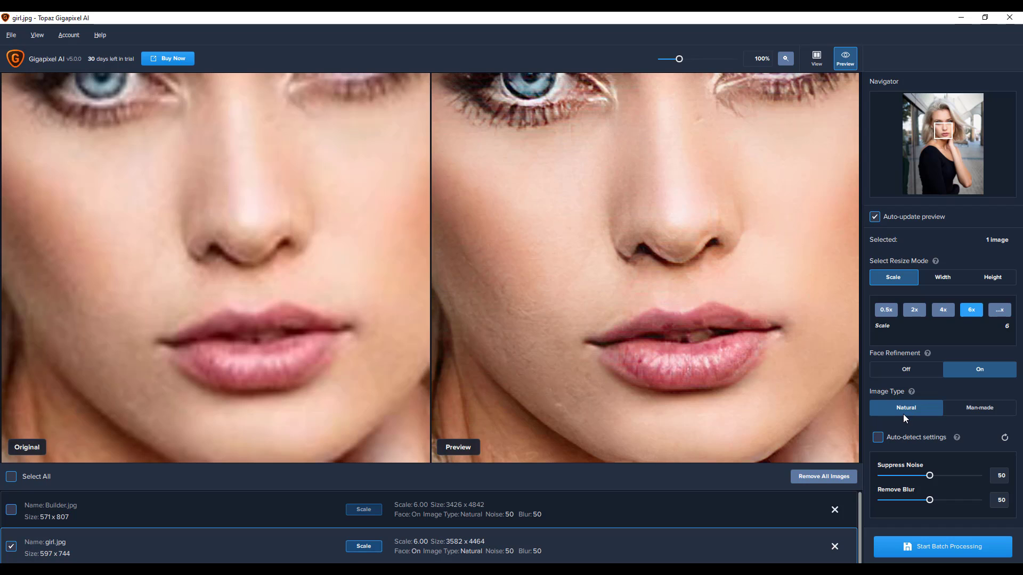
Step: Try the Man-made image type on girl.jpg, alternating with Natural to compare the previews
{"action": "left_click", "coordinate": [974, 405]}
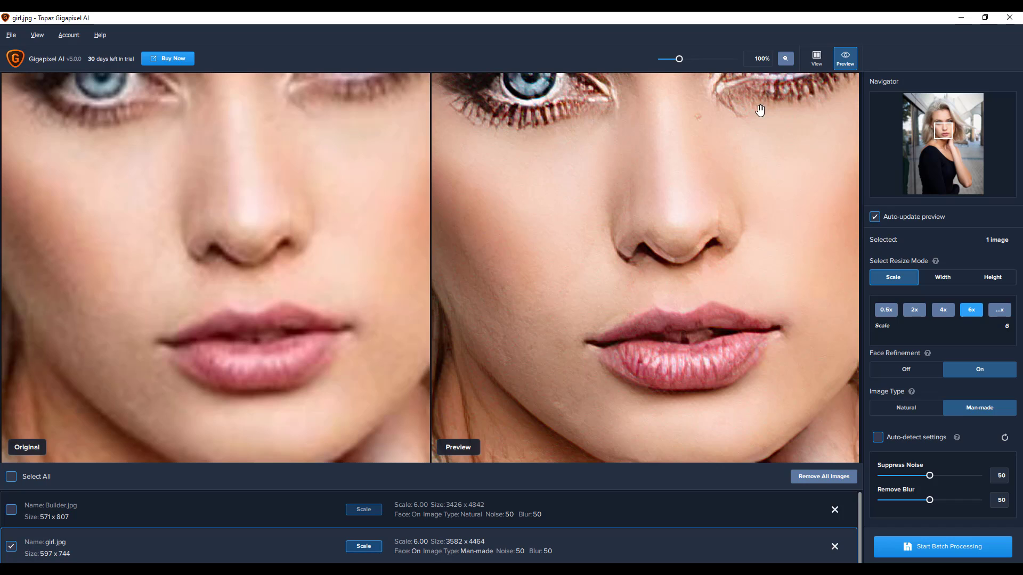
{"action": "left_click", "coordinate": [891, 413]}
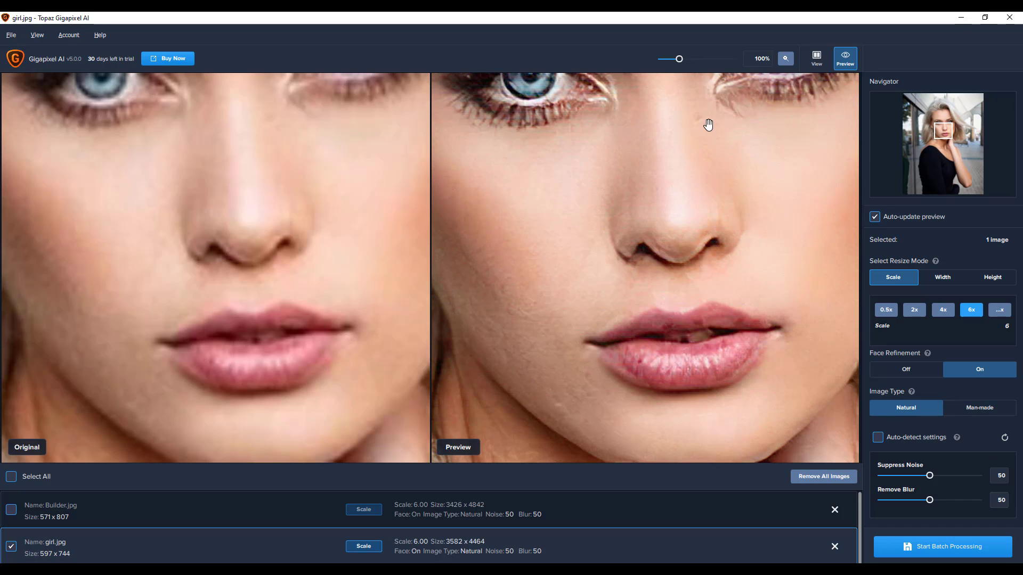
{"action": "left_click", "coordinate": [986, 408]}
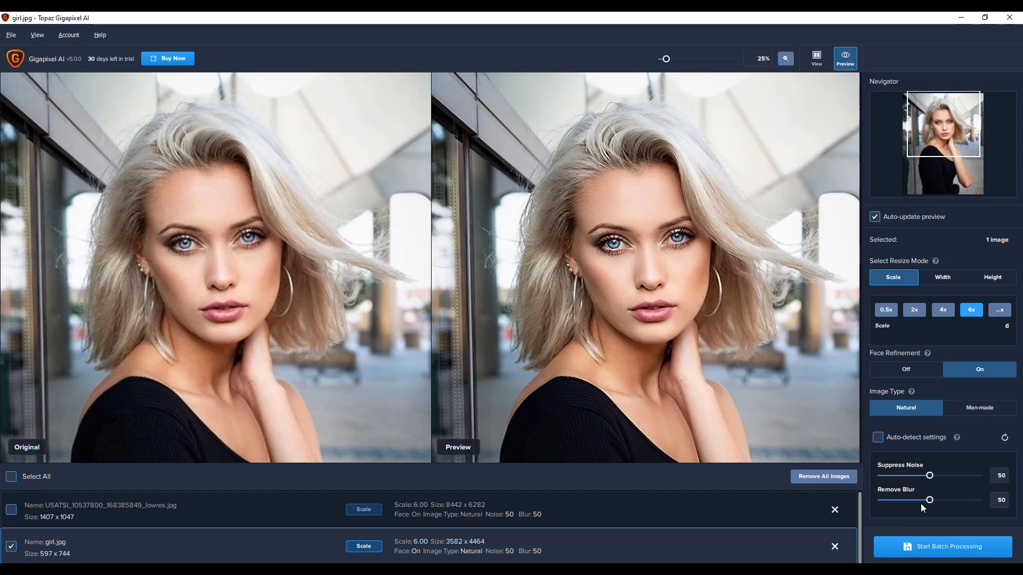
Step: Set girl.jpg's Suppress Noise to 90 and Remove Blur to 88 with the eyes in view at 70% zoom
{"action": "scroll", "coordinate": [621, 251], "scroll_direction": "up", "scroll_amount": 4}
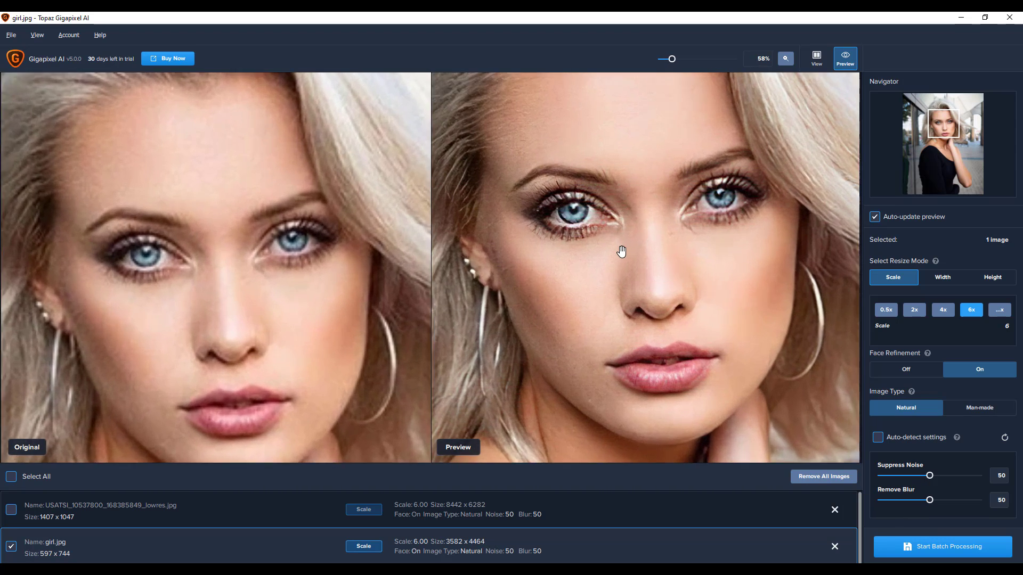
{"action": "scroll", "coordinate": [621, 251], "scroll_direction": "up", "scroll_amount": 1}
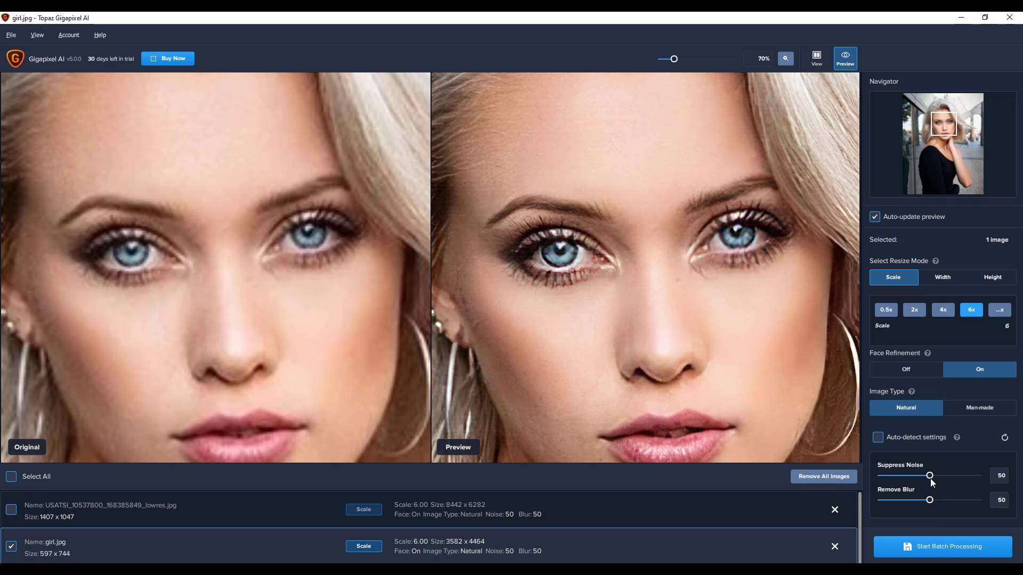
{"action": "left_click_drag", "start_coordinate": [930, 478], "coordinate": [968, 482]}
{"action": "left_click_drag", "start_coordinate": [929, 501], "coordinate": [964, 501]}
Step: Compare Man-made and Natural image types on the adjusted girl.jpg, finishing with Man-made selected
{"action": "left_click", "coordinate": [976, 407]}
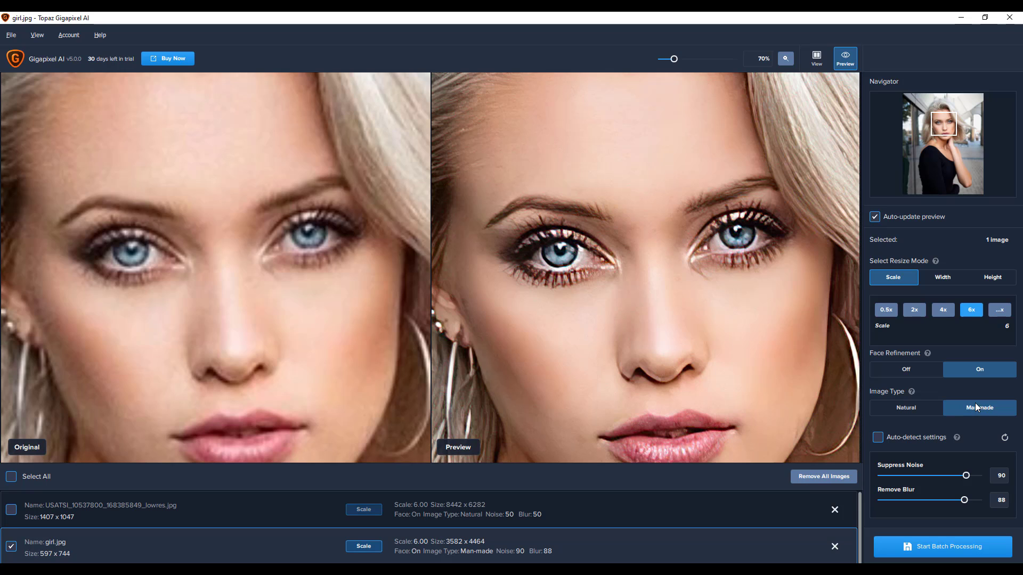
{"action": "left_click", "coordinate": [911, 409]}
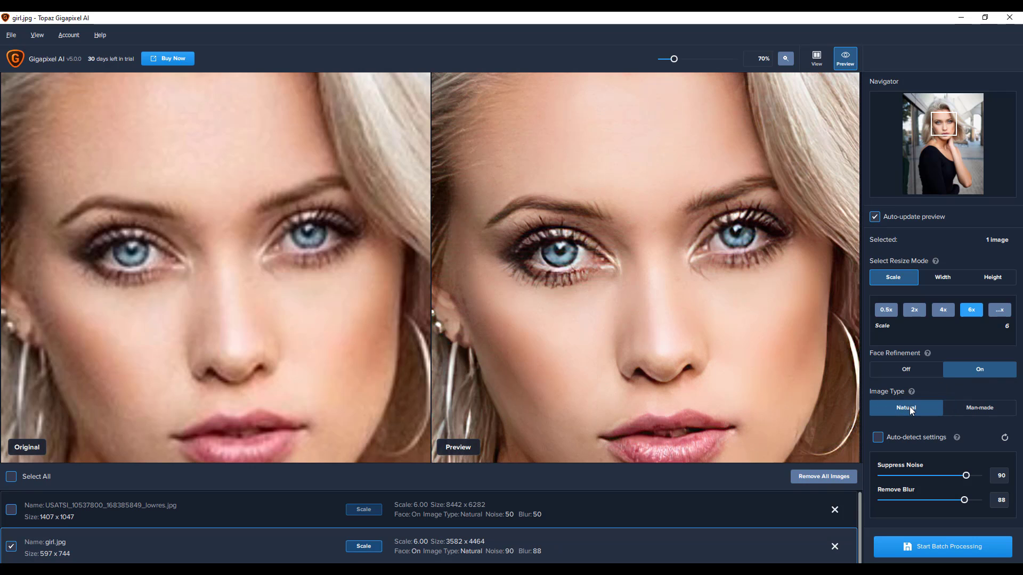
{"action": "left_click", "coordinate": [963, 408]}
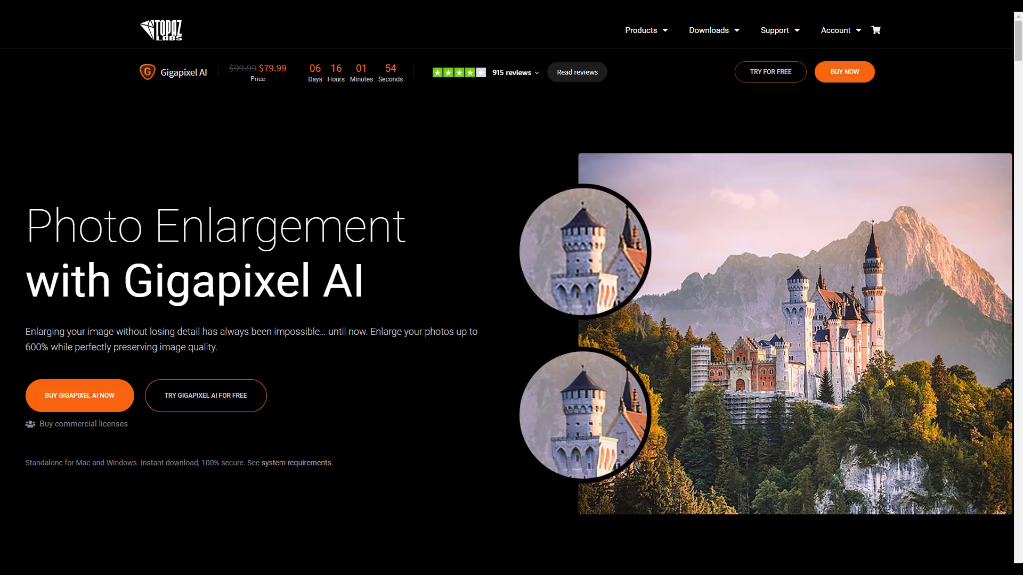
Step: Switch to the AI Image Enlarger website, upload Builder.jpg, and start its High-Grade enlargement at 2x scale
{"action": "key", "text": "F11"}
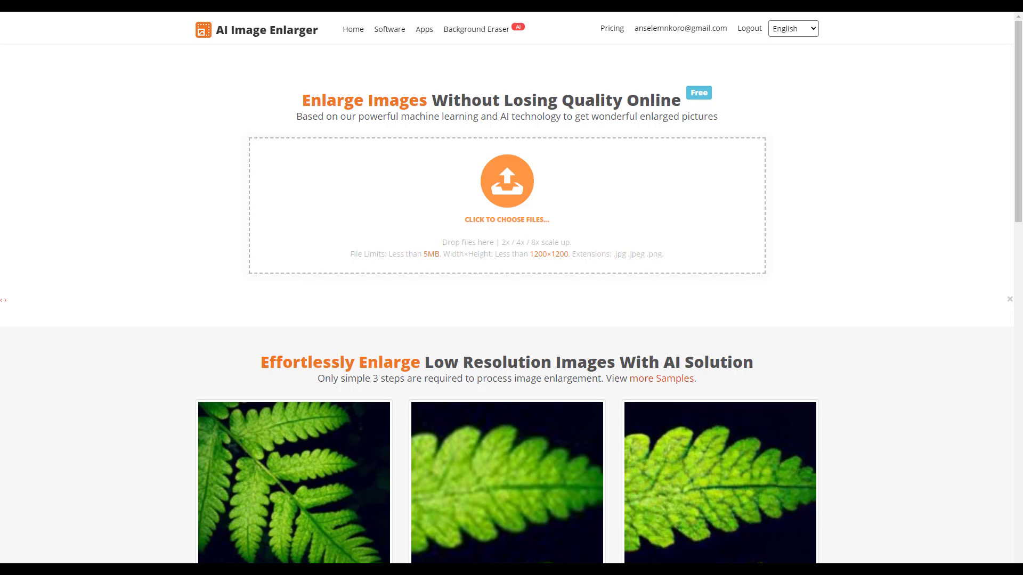
{"action": "left_click_drag", "start_coordinate": [953, 126], "coordinate": [526, 211]}
{"action": "left_click", "coordinate": [612, 322]}
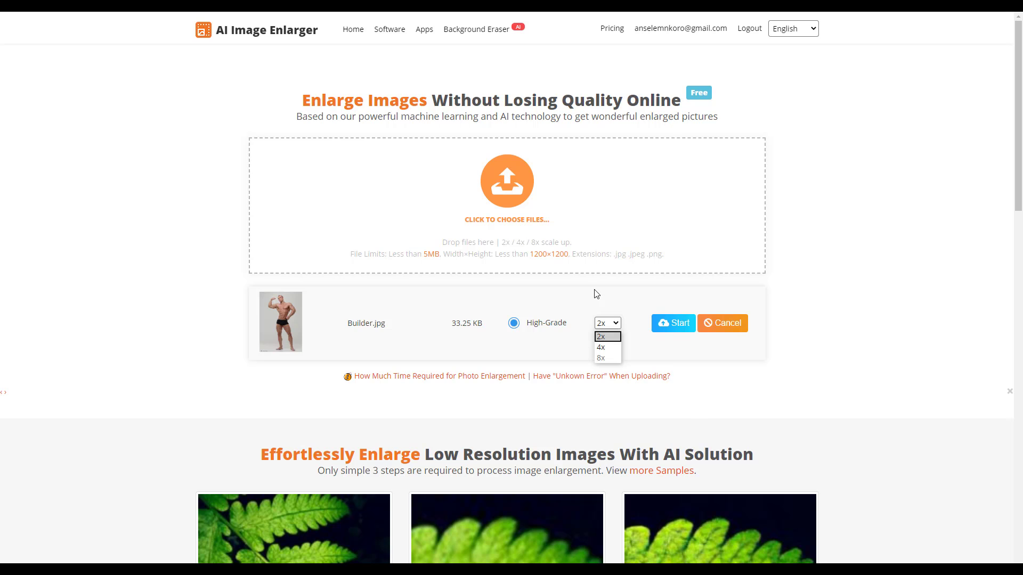
{"action": "left_click", "coordinate": [608, 337]}
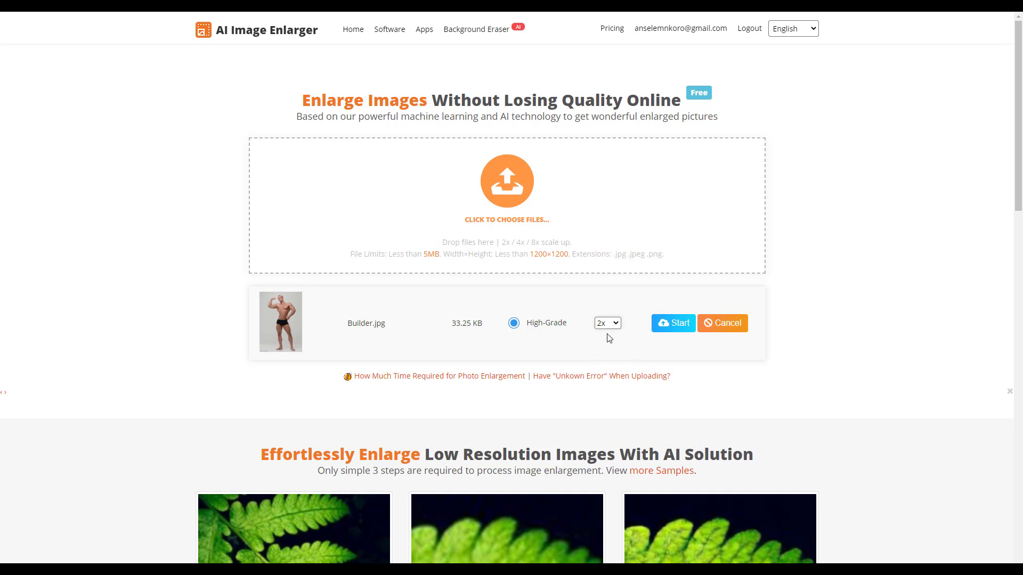
{"action": "left_click", "coordinate": [673, 324]}
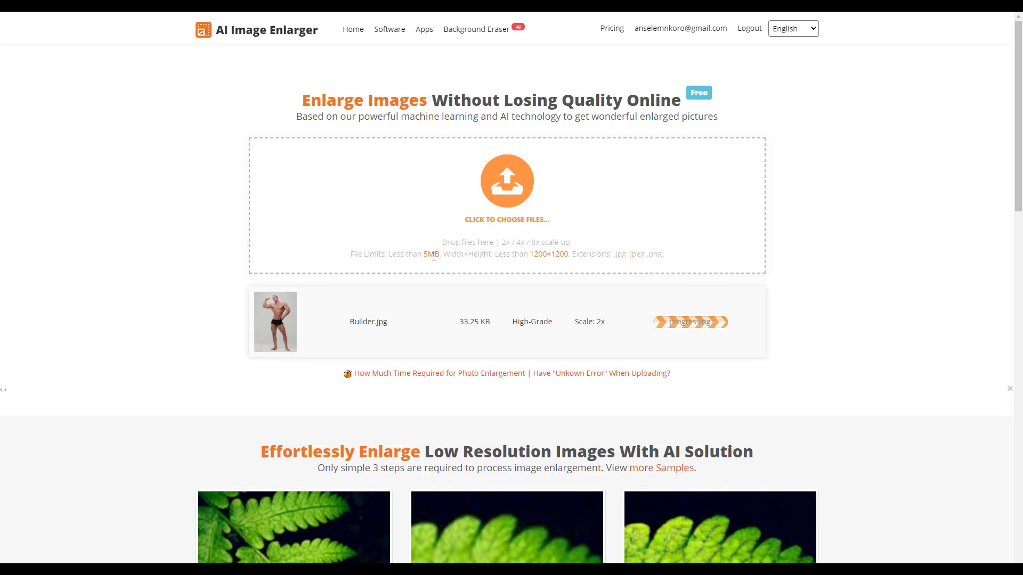
Step: Switch to the Topaz Labs website and browse up to the AI product overview with Mask AI, Adjust AI and Gigapixel AI
{"action": "key", "text": "ctrl+Tab"}
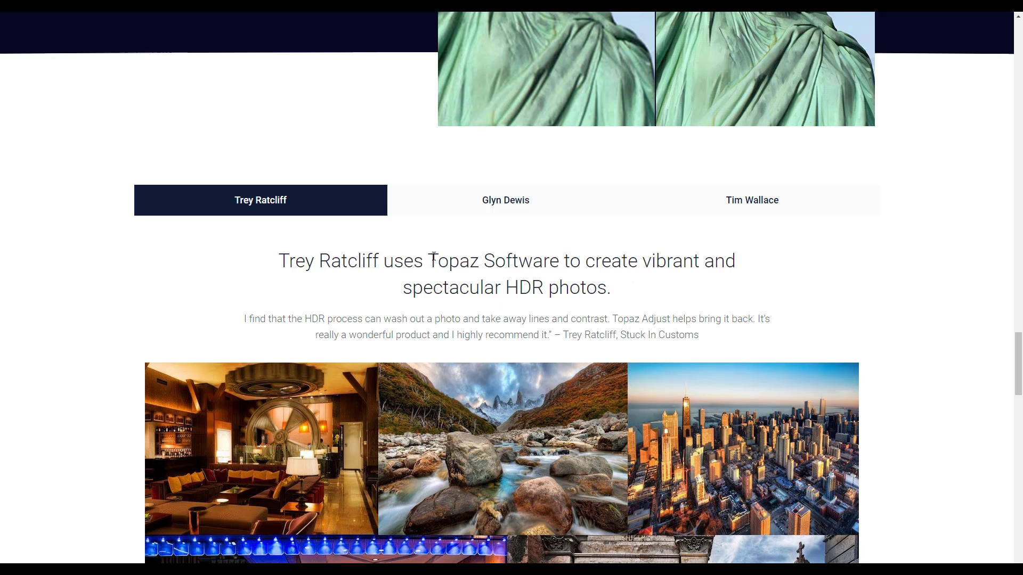
{"action": "scroll", "coordinate": [581, 450], "scroll_direction": "up", "scroll_amount": 15}
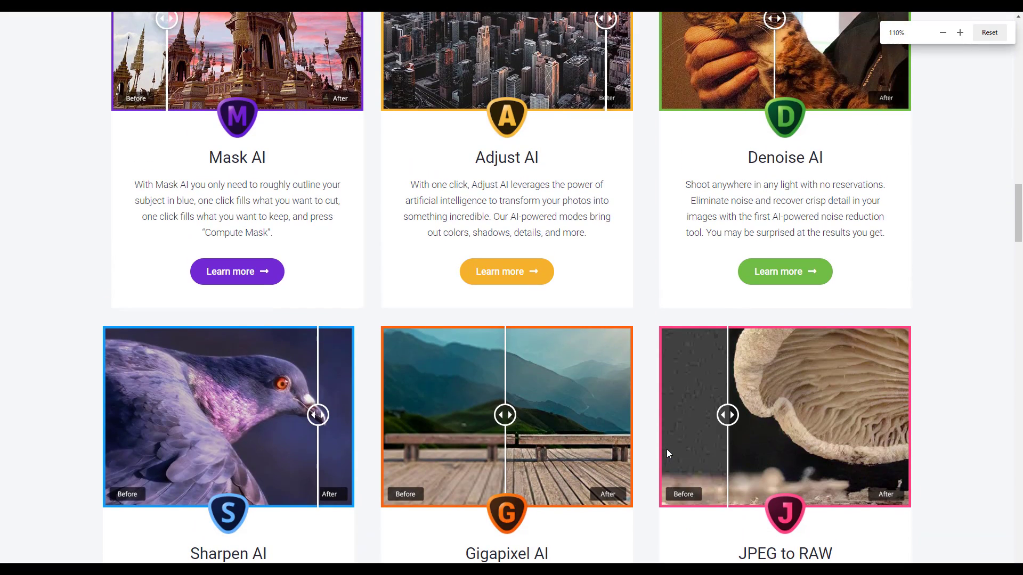
Step: Review the Gigapixel AI entry in the Topaz Labs Utility Bundle pricing and the Premium plan price on the AI Image Enlarger website
{"action": "key", "text": "ctrl+Tab"}
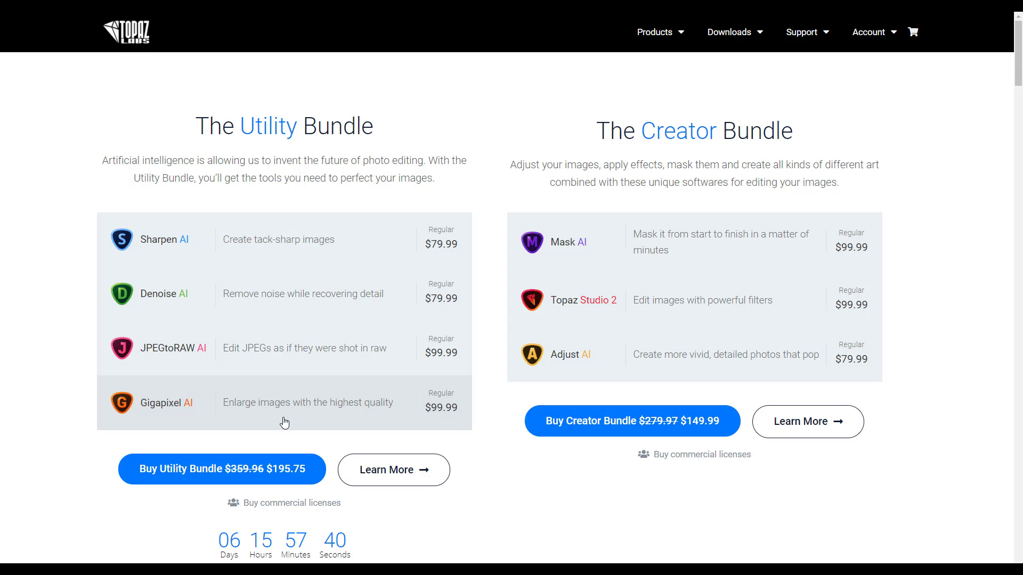
{"action": "left_click", "coordinate": [312, 416]}
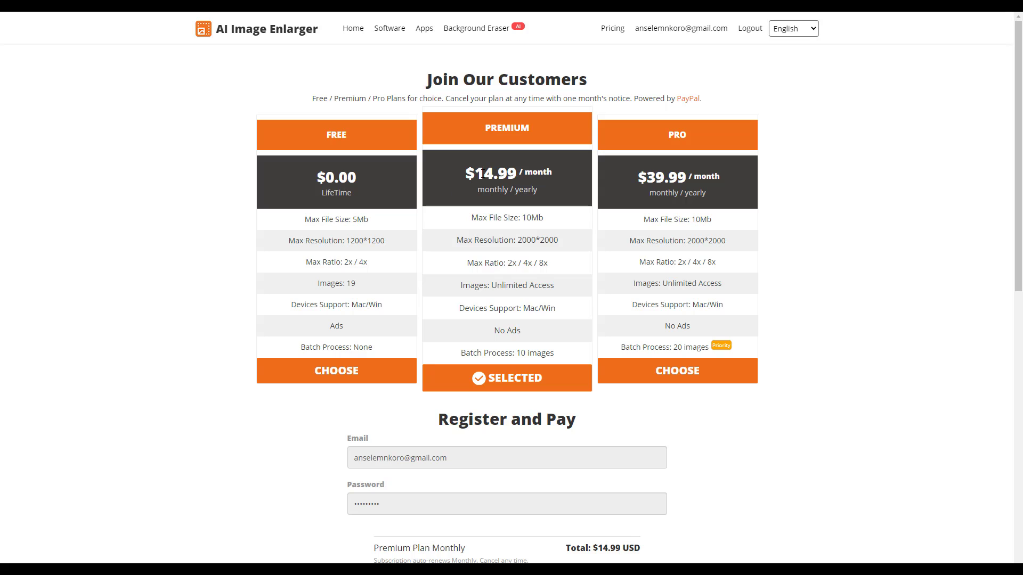
{"action": "left_click_drag", "start_coordinate": [479, 172], "coordinate": [552, 175]}
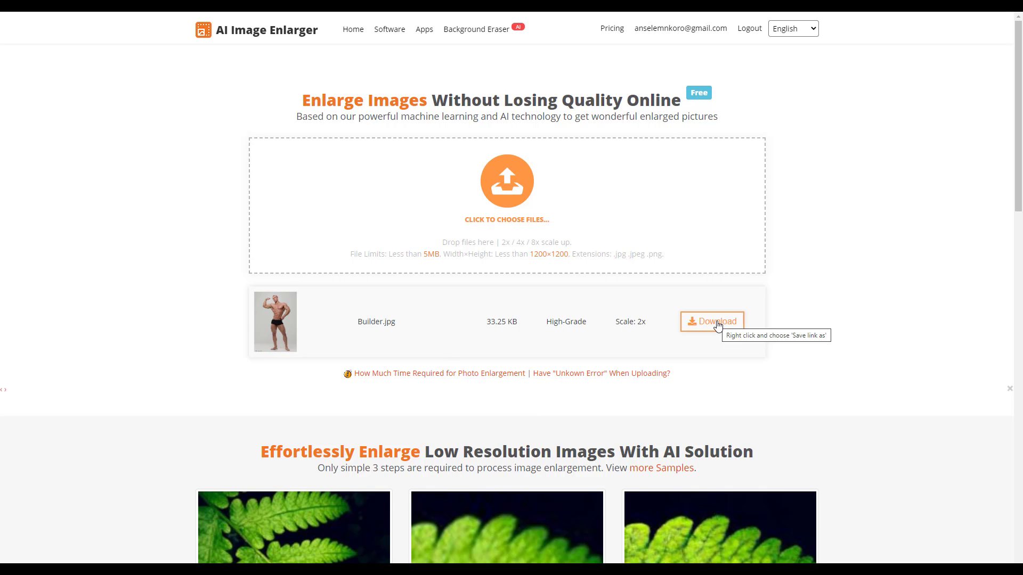
Step: Open the enlarged Builder.jpg result from the AI Image Enlarger and examine the figure up close from head to feet
{"action": "left_click", "coordinate": [718, 326]}
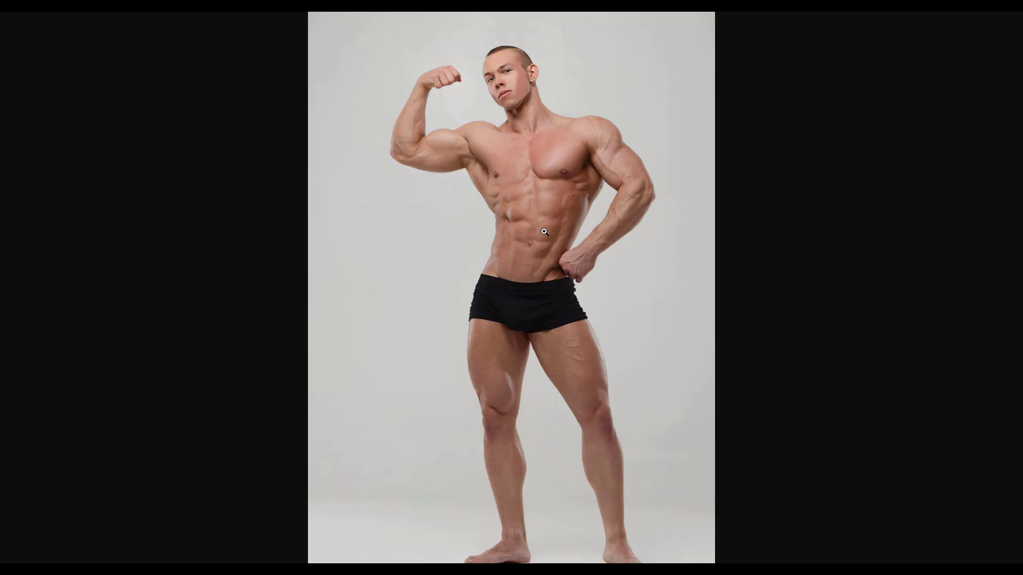
{"action": "left_click", "coordinate": [521, 132]}
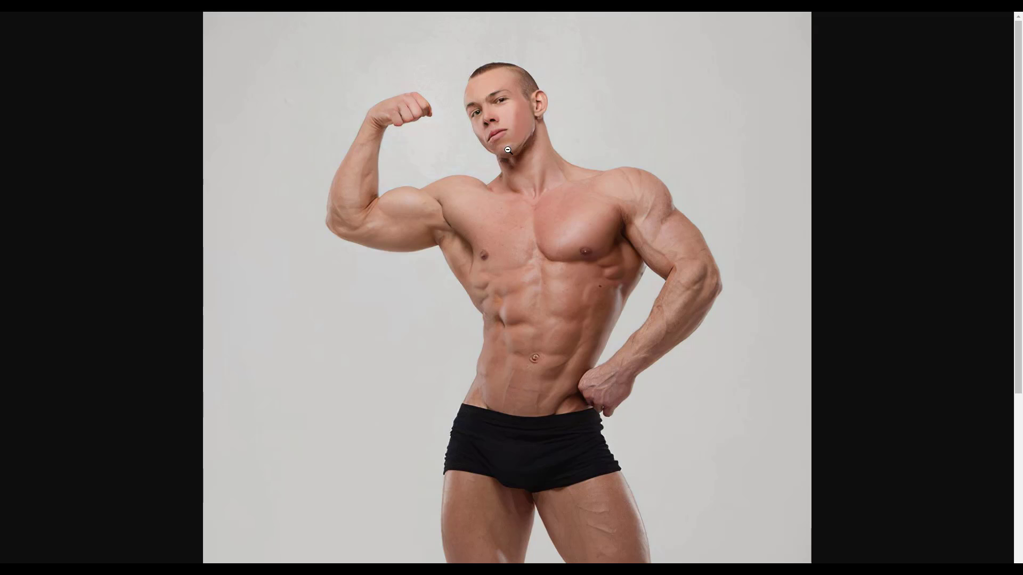
{"action": "scroll", "coordinate": [602, 272], "scroll_direction": "down", "scroll_amount": 5}
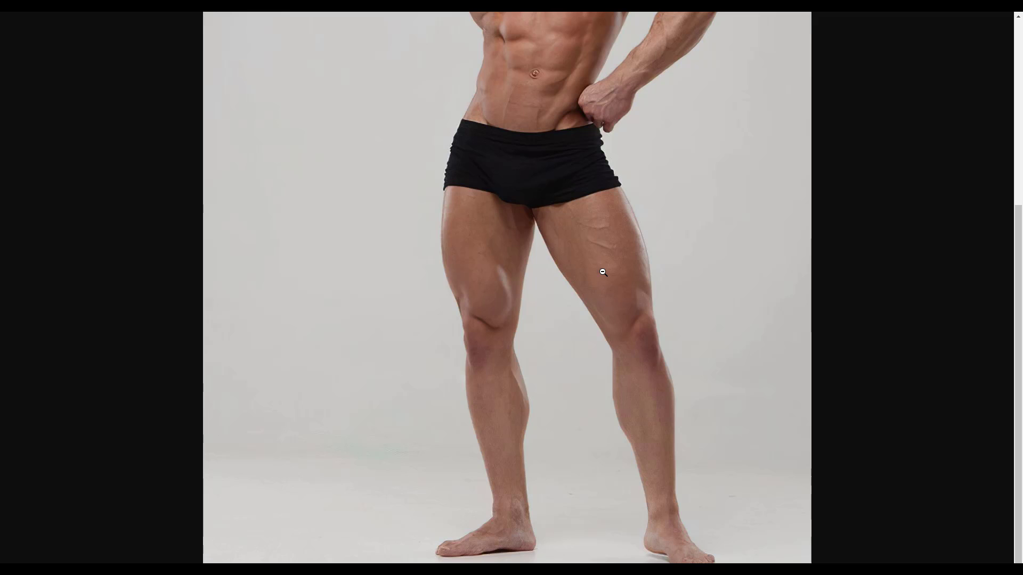
{"action": "left_click", "coordinate": [602, 272]}
{"action": "left_click", "coordinate": [602, 272]}
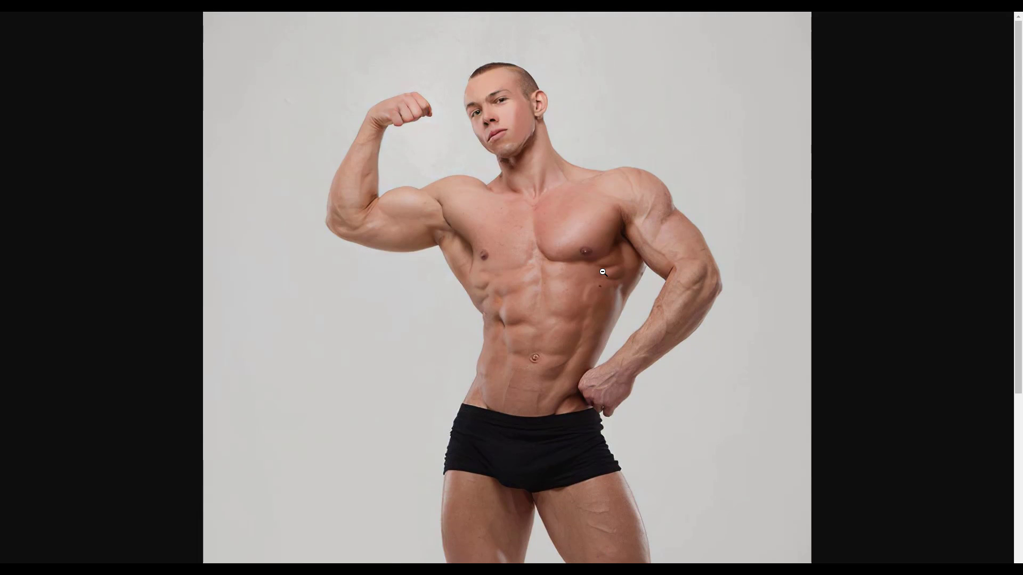
{"action": "left_click", "coordinate": [603, 272]}
{"action": "left_click", "coordinate": [602, 272]}
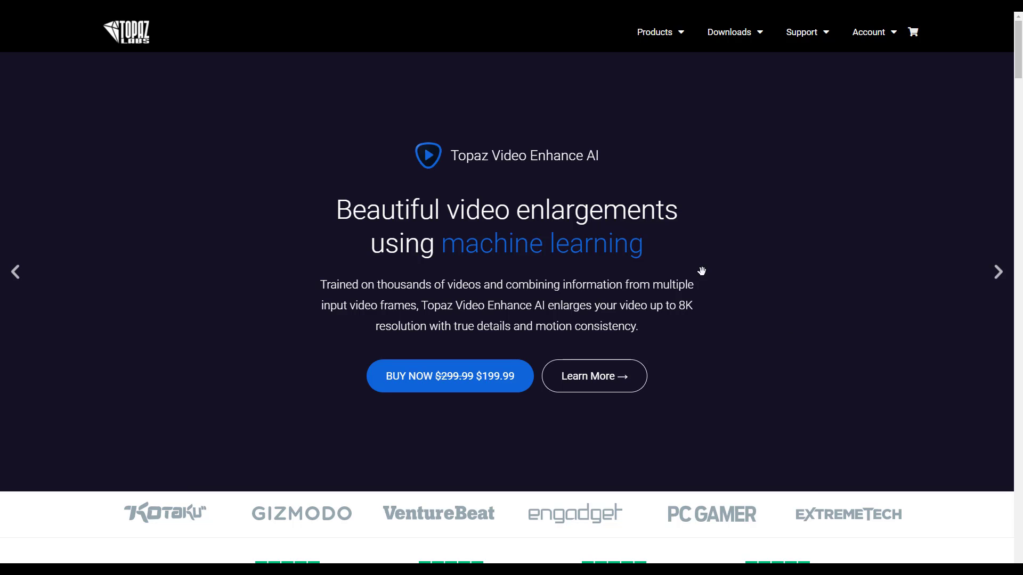
Step: Browse the Topaz Labs homepage from Topaz Studio through the AI product overview and Video Enhance AI to the Gigapixel AI 4x comparison
{"action": "scroll", "coordinate": [701, 272], "scroll_direction": "down", "scroll_amount": 12}
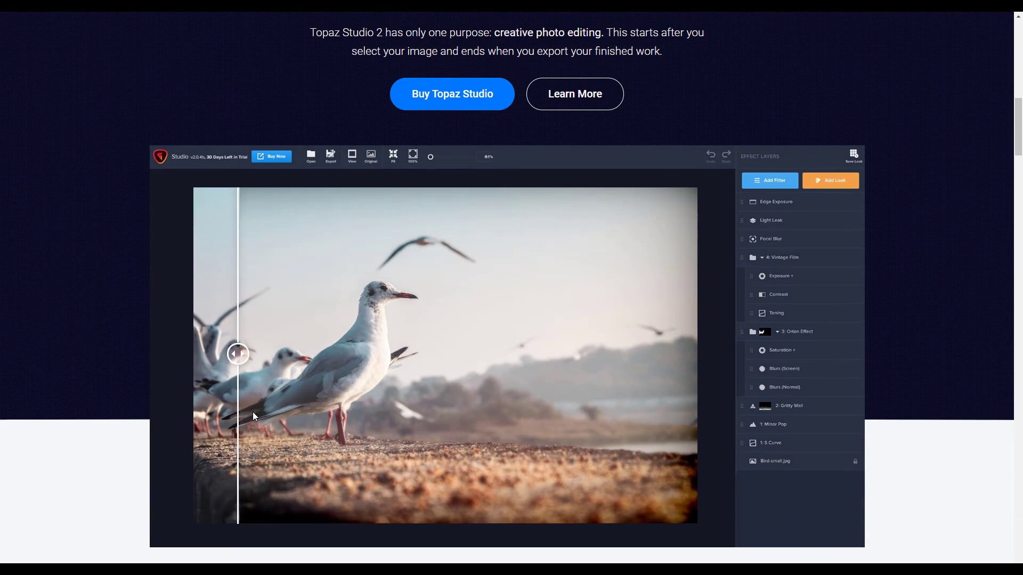
{"action": "scroll", "coordinate": [601, 379], "scroll_direction": "down", "scroll_amount": 10}
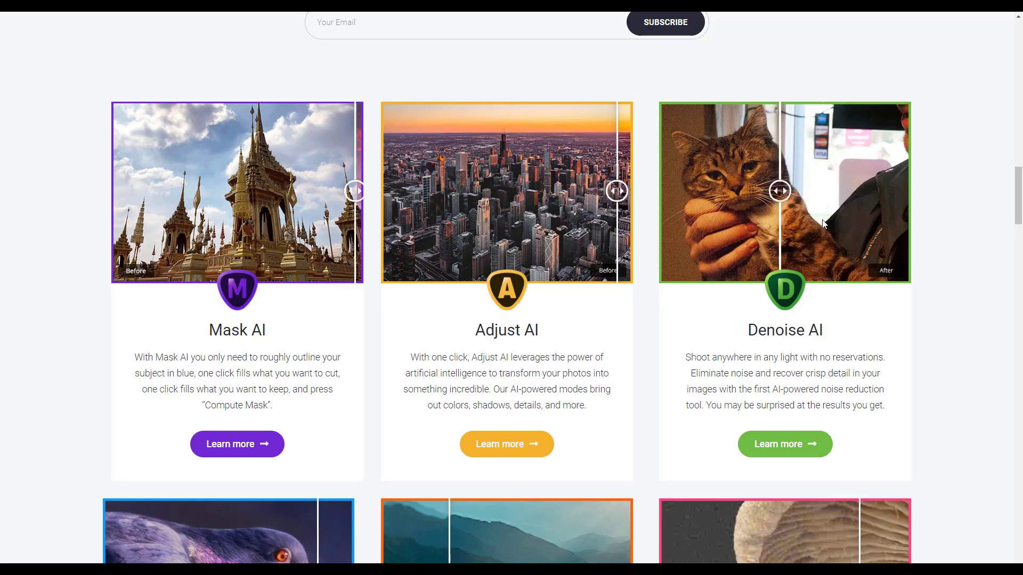
{"action": "scroll", "coordinate": [798, 267], "scroll_direction": "down", "scroll_amount": 8}
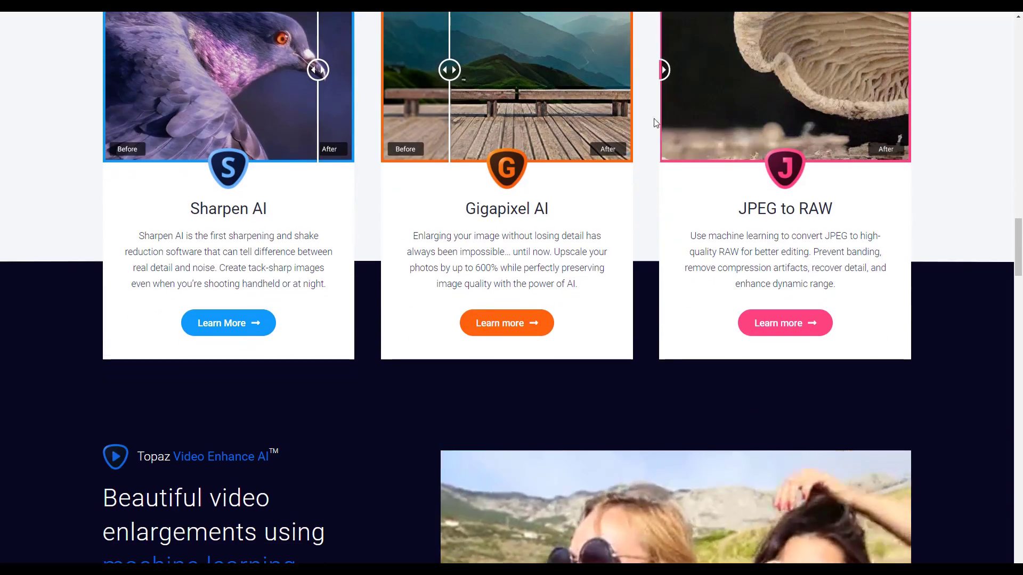
{"action": "scroll", "coordinate": [830, 190], "scroll_direction": "down", "scroll_amount": 6}
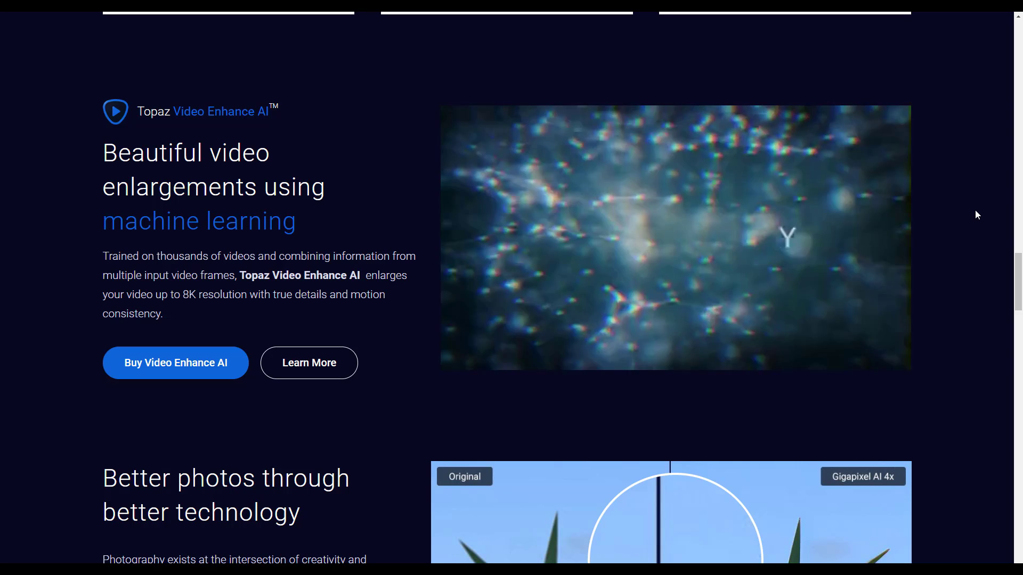
{"action": "scroll", "coordinate": [974, 210], "scroll_direction": "down", "scroll_amount": 8}
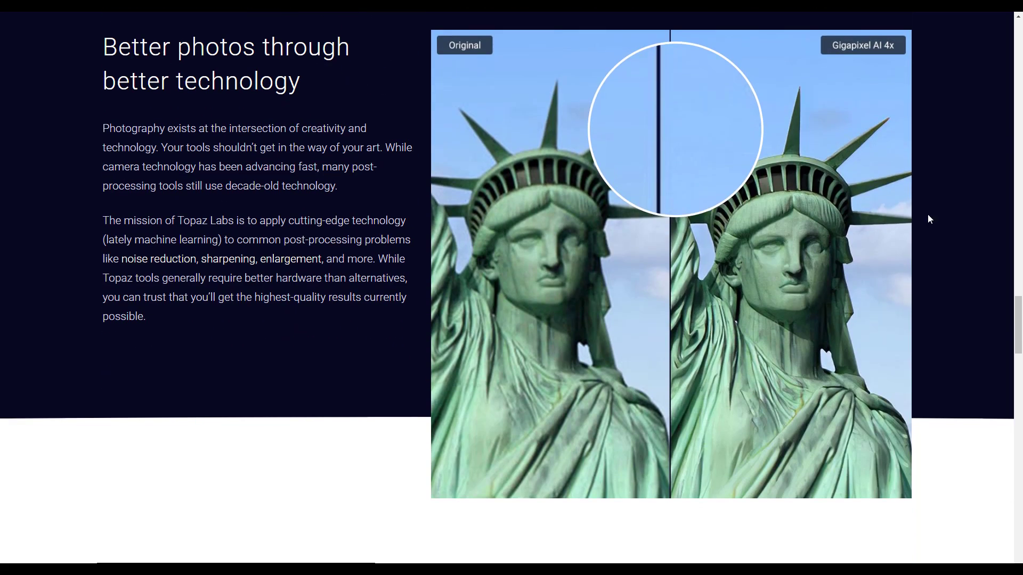